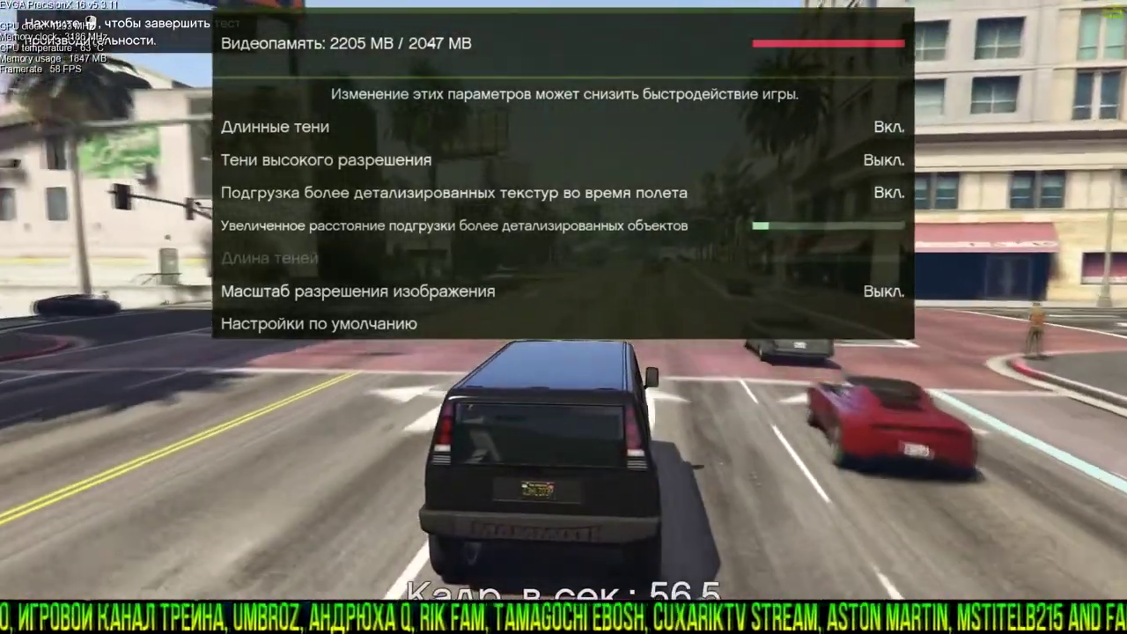
- Reduce the extended distance scaling for detailed objects («Увеличенное расстояние подгрузки более детализированных объектов») to its minimum
key("Down")
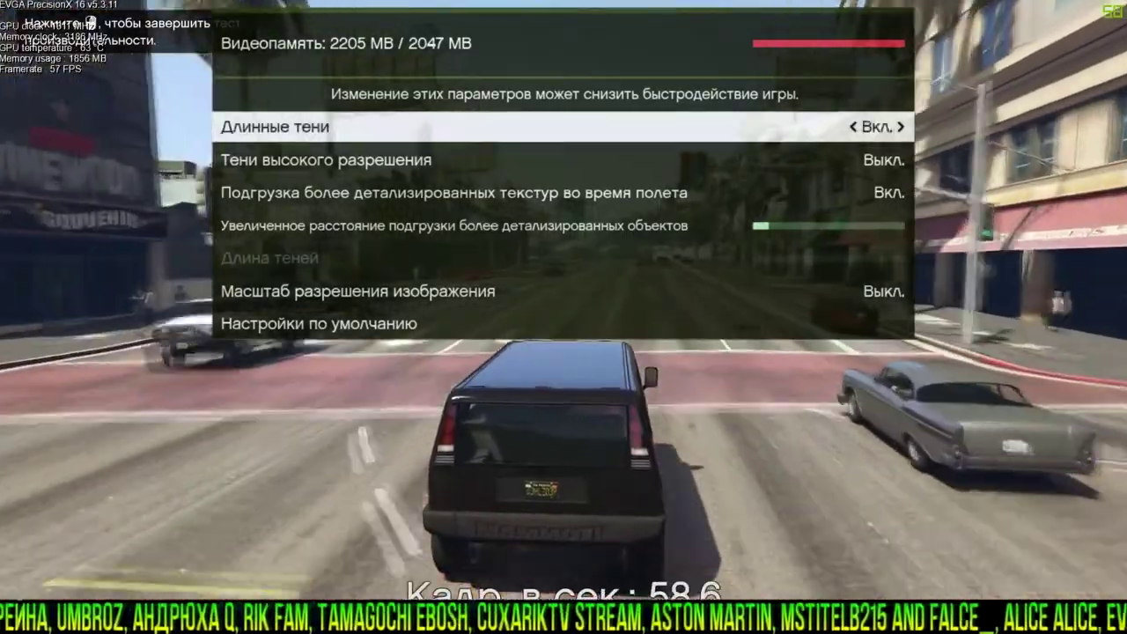
key("Down")
key("Down")
key("Down")
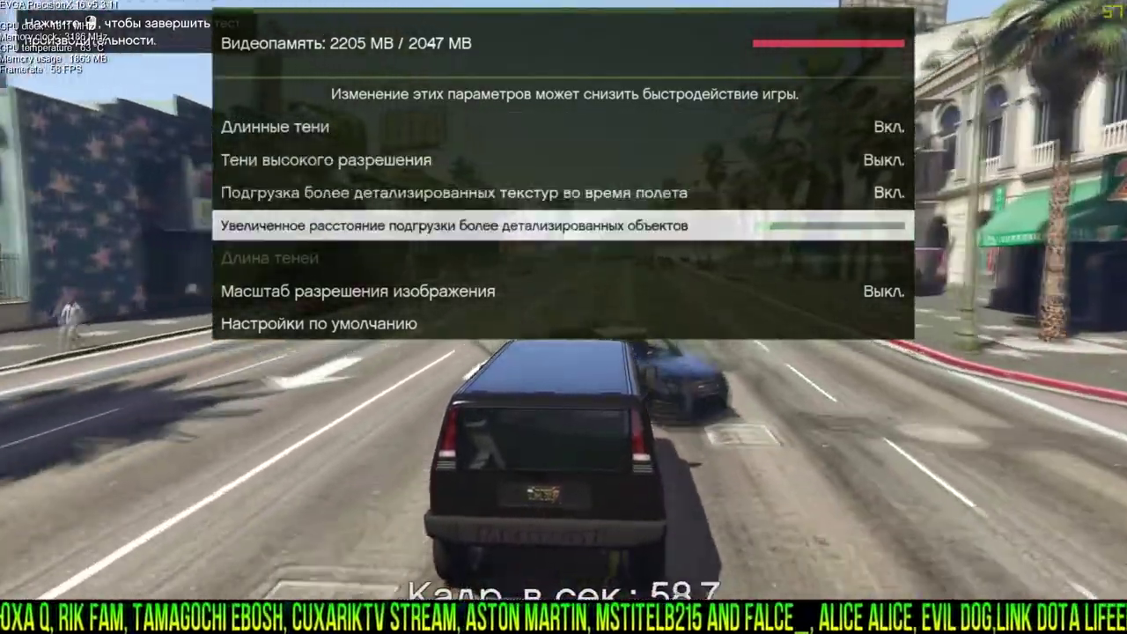
key("Right")
key("Left")
key("Left")
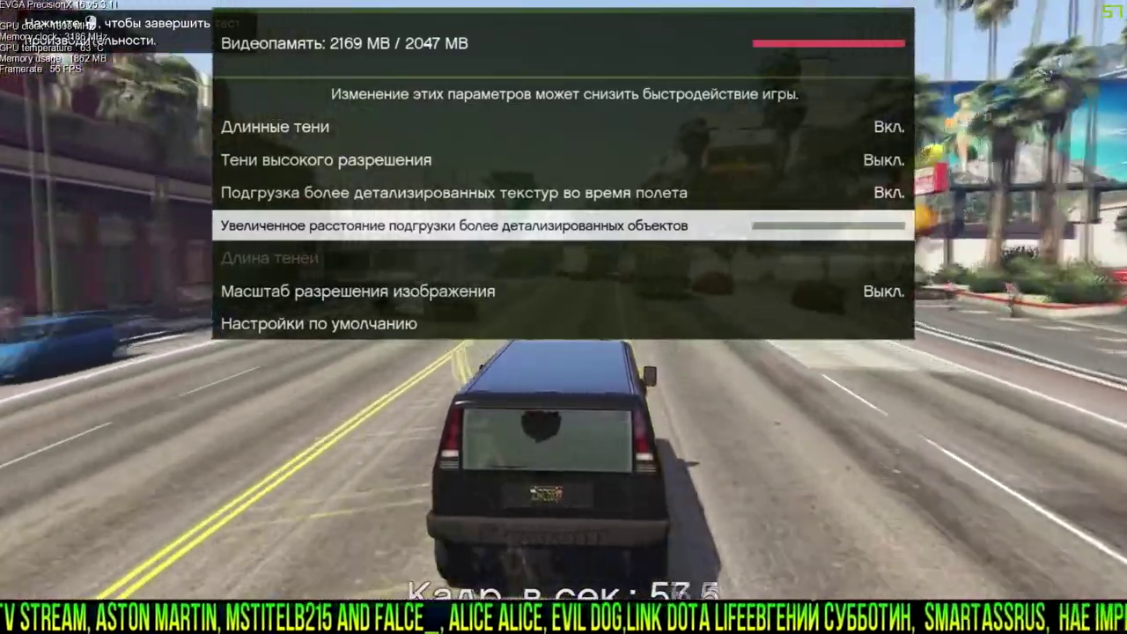
key("Down")
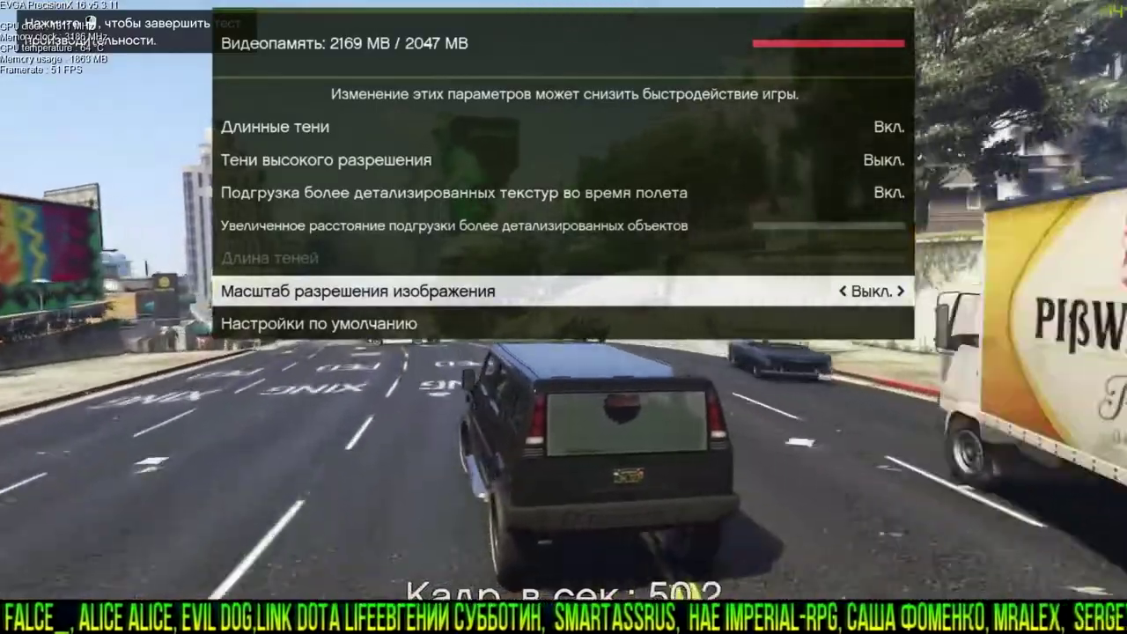
key("Up")
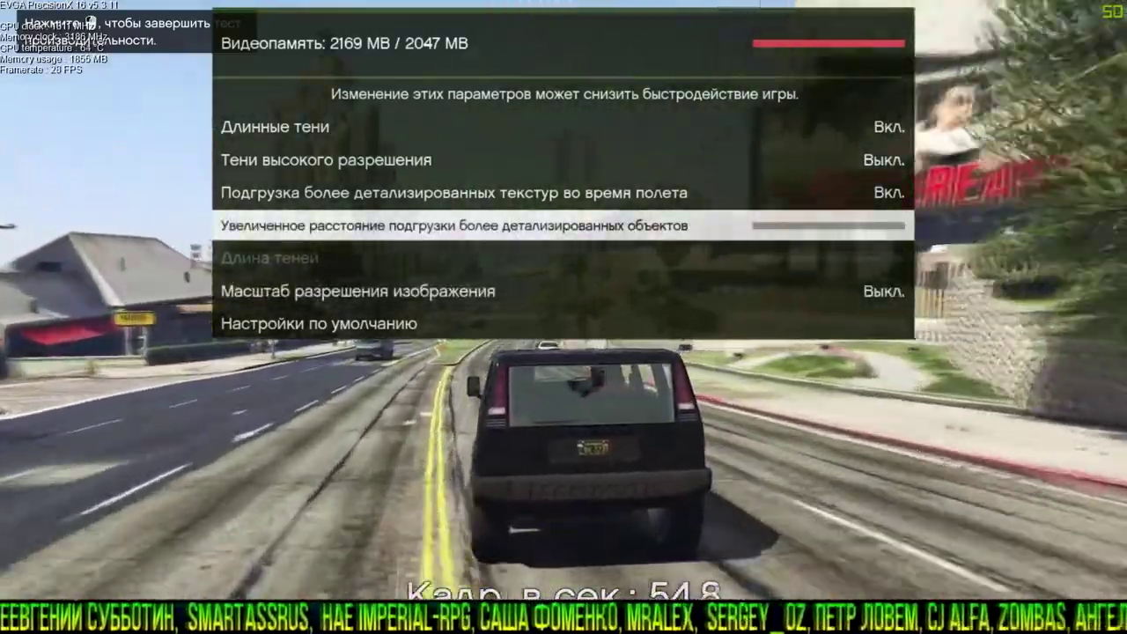
key("Down")
key("Up")
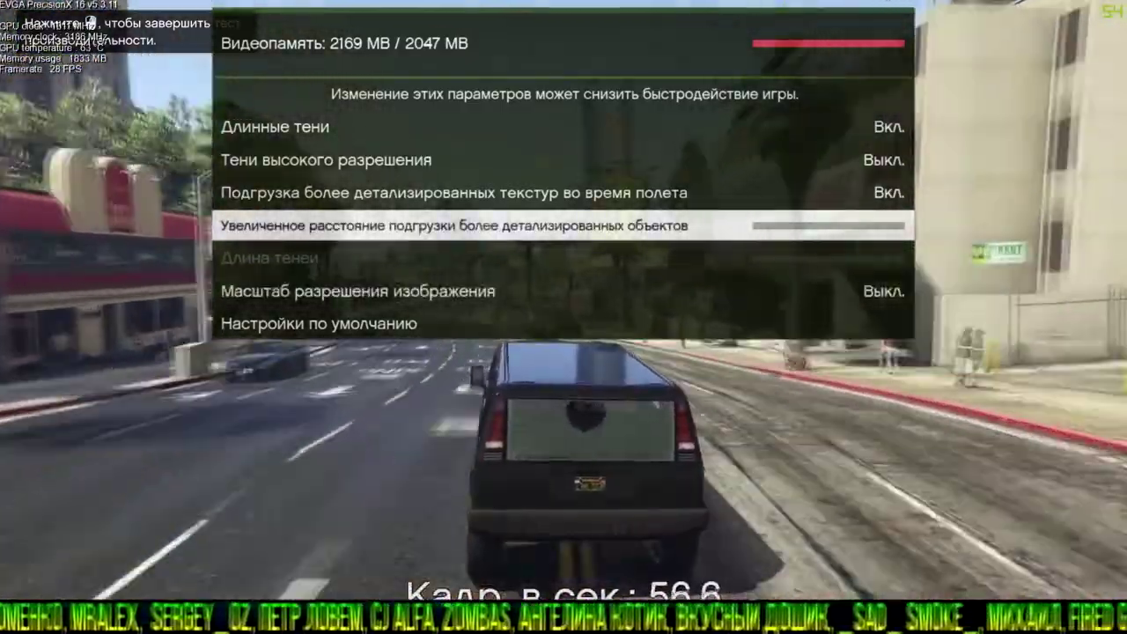
key("Down")
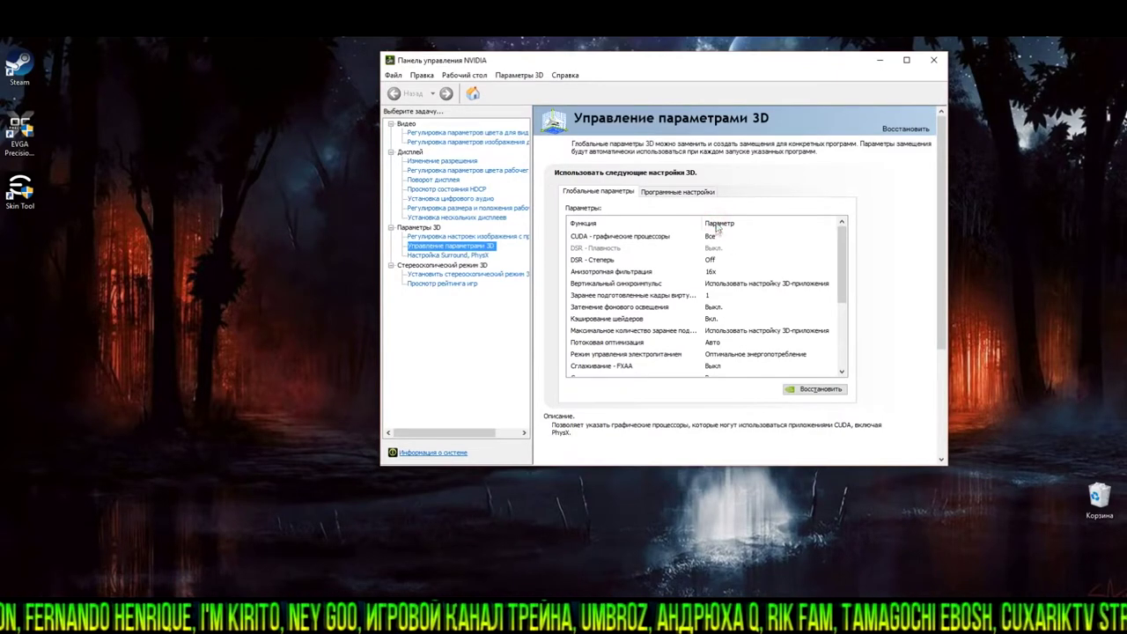
- In the NVIDIA Control Panel, confirm GeForce GTX 750 Ti as the CUDA processor and review the DSR factors without enabling any
left_click_drag(709, 67, 677, 70)
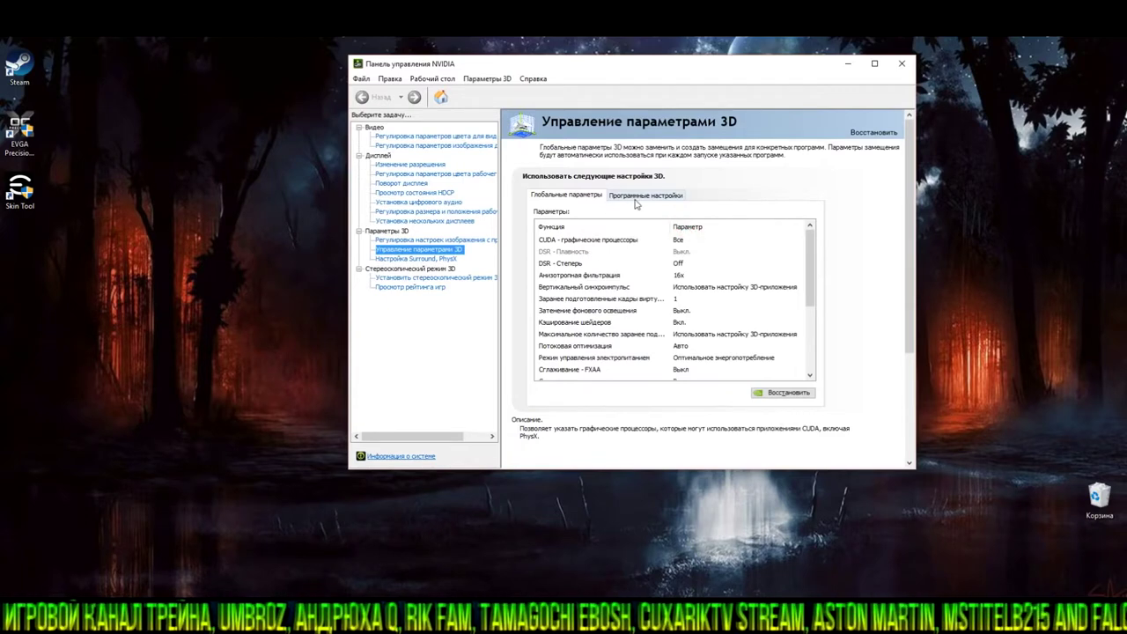
left_click(730, 239)
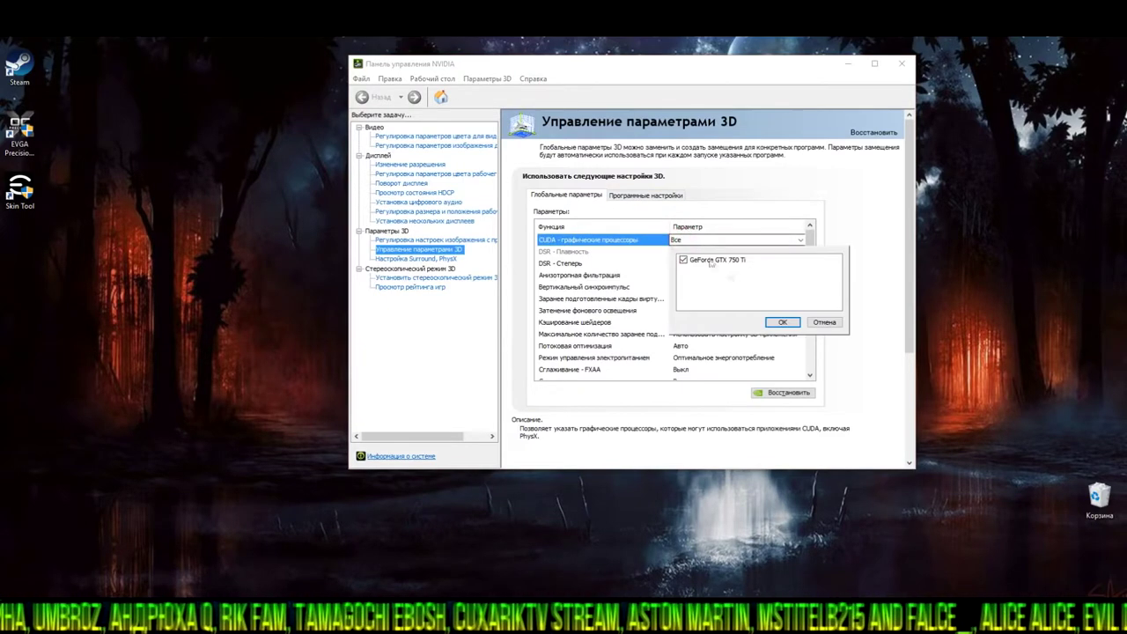
left_click(781, 322)
left_click(744, 262)
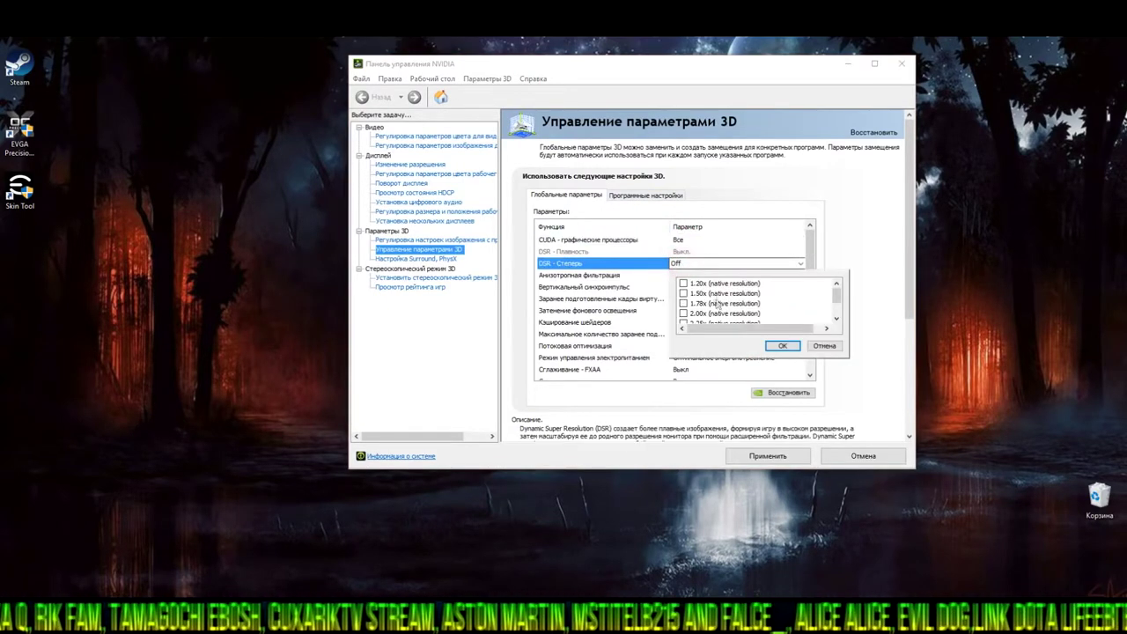
scroll(823, 310, "down", 1)
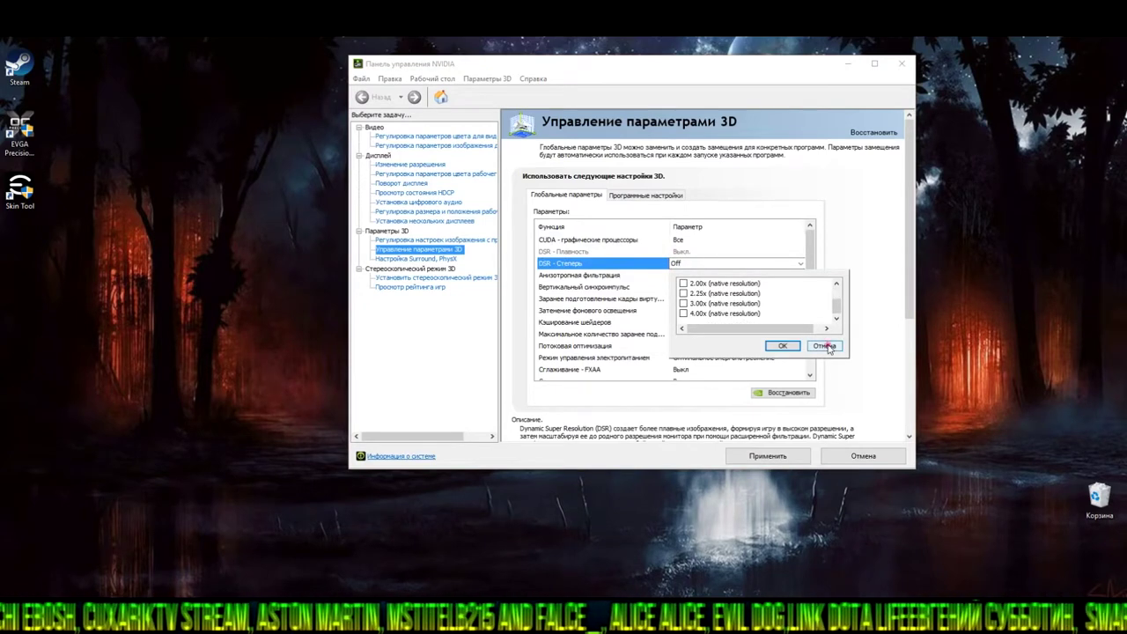
left_click(823, 345)
- Set anisotropic filtering to «Управление от приложения» and vertical sync to «Использовать настройку 3D-приложения»
left_click(704, 274)
left_click(688, 287)
left_click(704, 287)
left_click(704, 287)
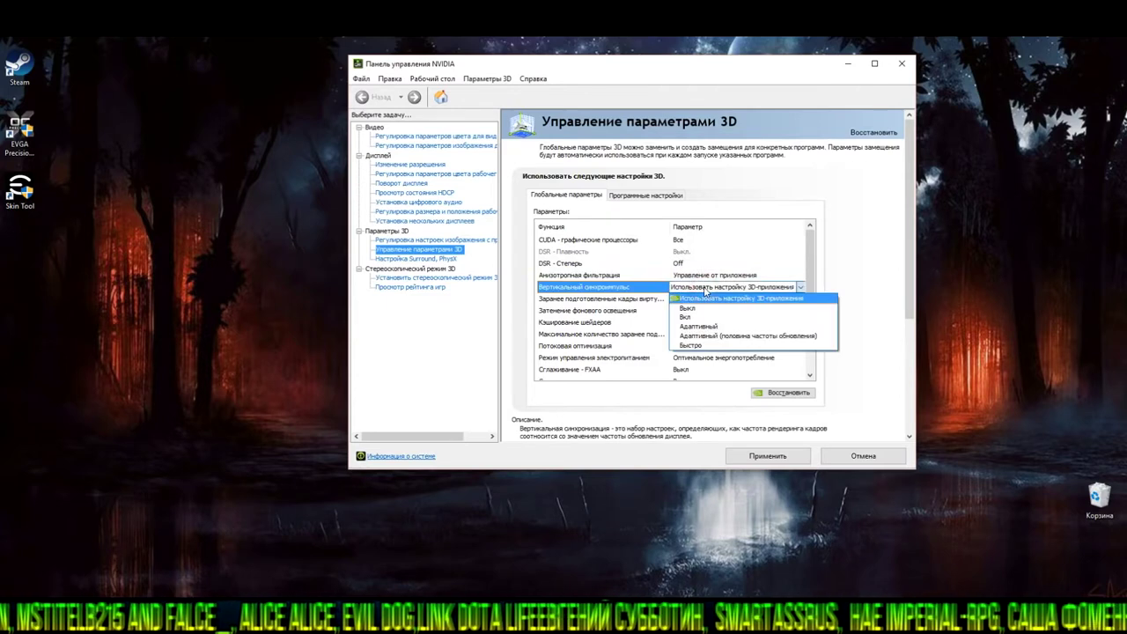
left_click(702, 299)
- Set the virtual reality pre-rendered frames to 1 and ambient occlusion («Затенение фонового освещения») to «Выкл.»
left_click(696, 299)
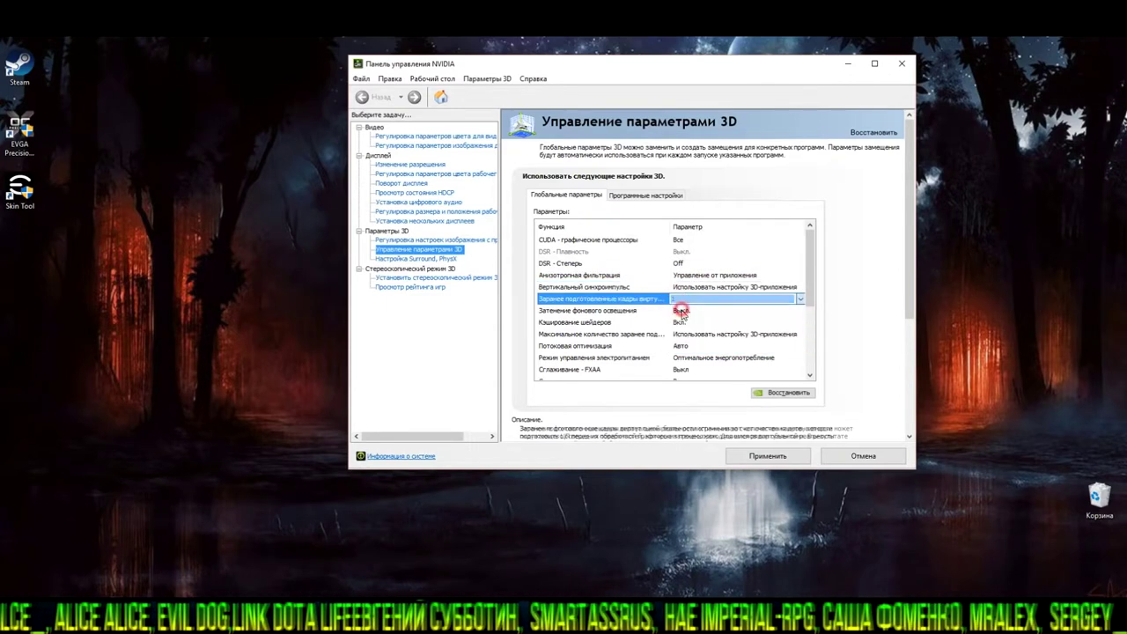
left_click(684, 317)
left_click(684, 311)
left_click(683, 323)
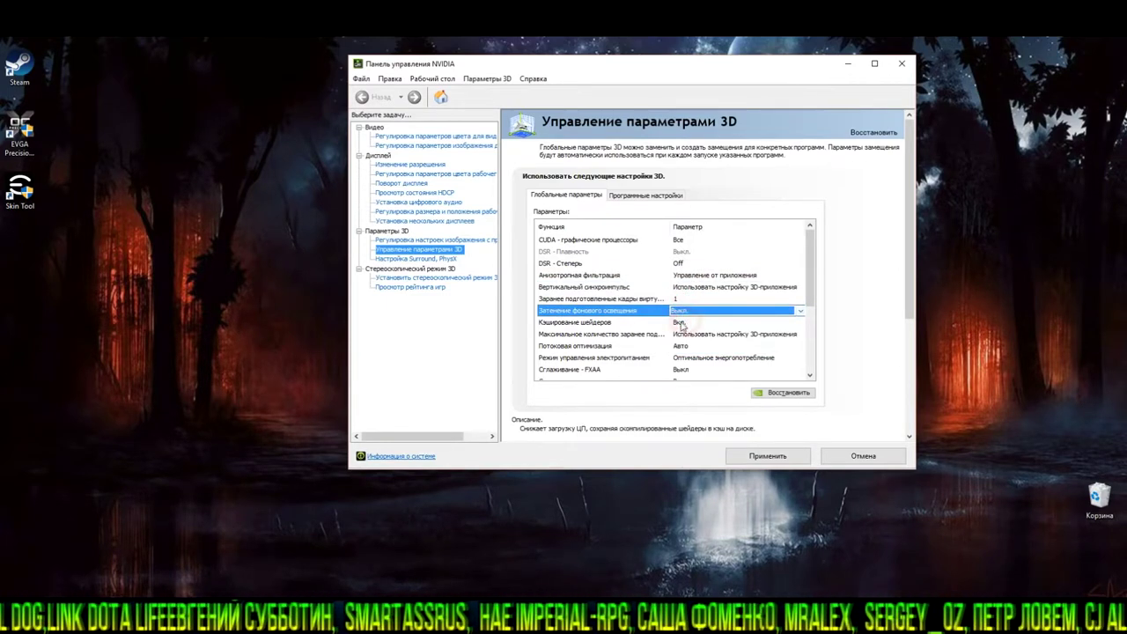
- Set shader caching to «Вкл.» and the maximum pre-rendered frames to «Использовать настройку 3D-приложения»
left_click(683, 323)
left_click(685, 331)
left_click(685, 335)
left_click(686, 335)
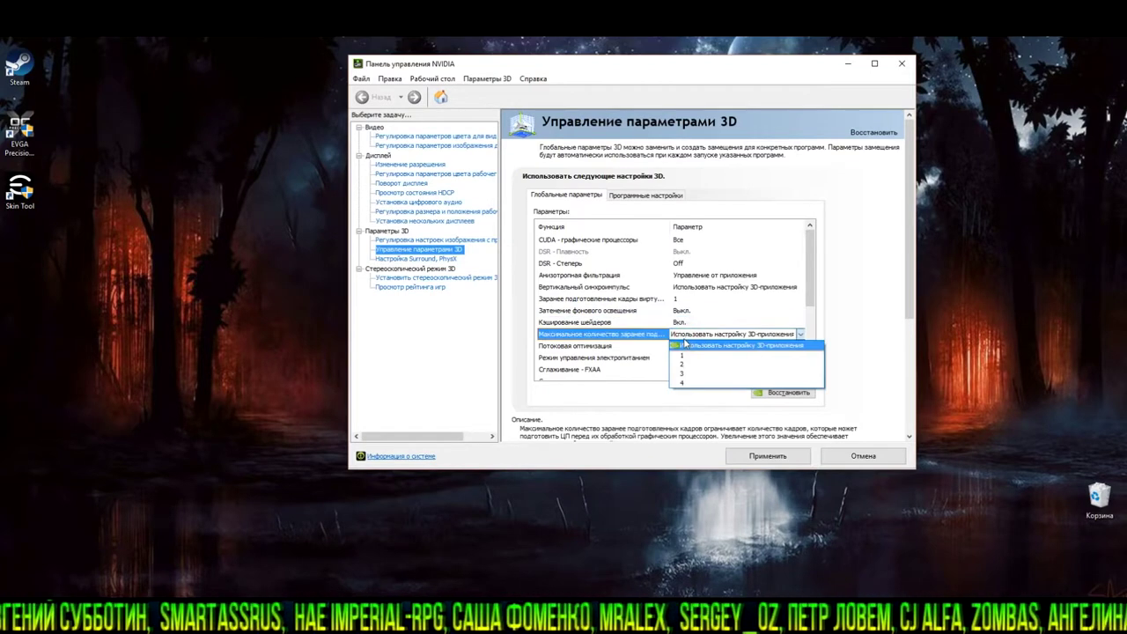
left_click(683, 346)
- Set threaded optimization to «Авто» and the power management mode to «Оптимальное энергопотребление»
left_click(684, 346)
left_click(684, 347)
left_click(684, 356)
left_click(685, 357)
left_click(684, 357)
left_click(686, 371)
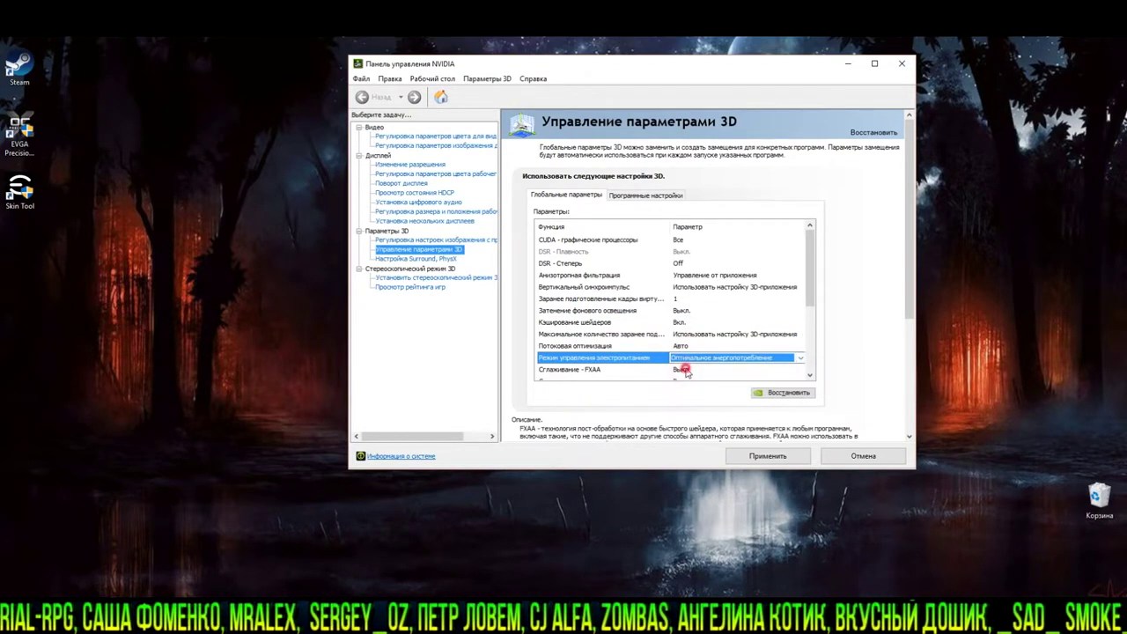
- Set FXAA antialiasing to «Выкл» and antialiasing gamma correction to «Вкл»
left_click(686, 370)
left_click(687, 379)
left_click_drag(809, 267, 810, 344)
left_click(679, 263)
left_click(683, 263)
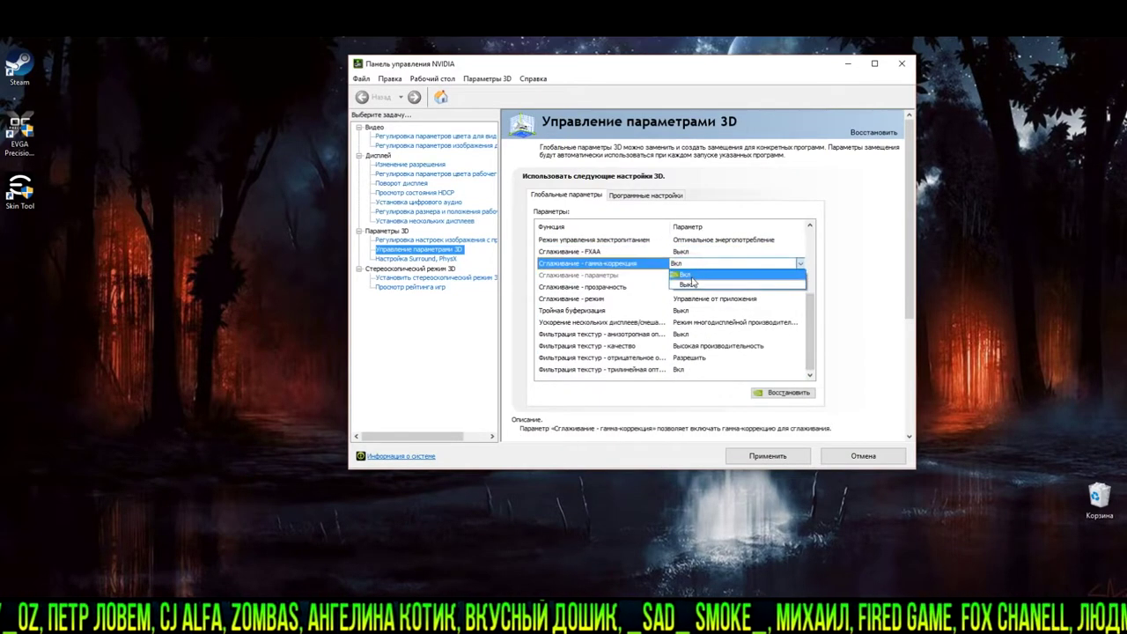
left_click(693, 278)
- Set antialiasing transparency to «Выкл» and the antialiasing mode to «Управление от приложения»
left_click(679, 287)
left_click(682, 287)
left_click(687, 300)
left_click(679, 299)
left_click(683, 299)
left_click(686, 310)
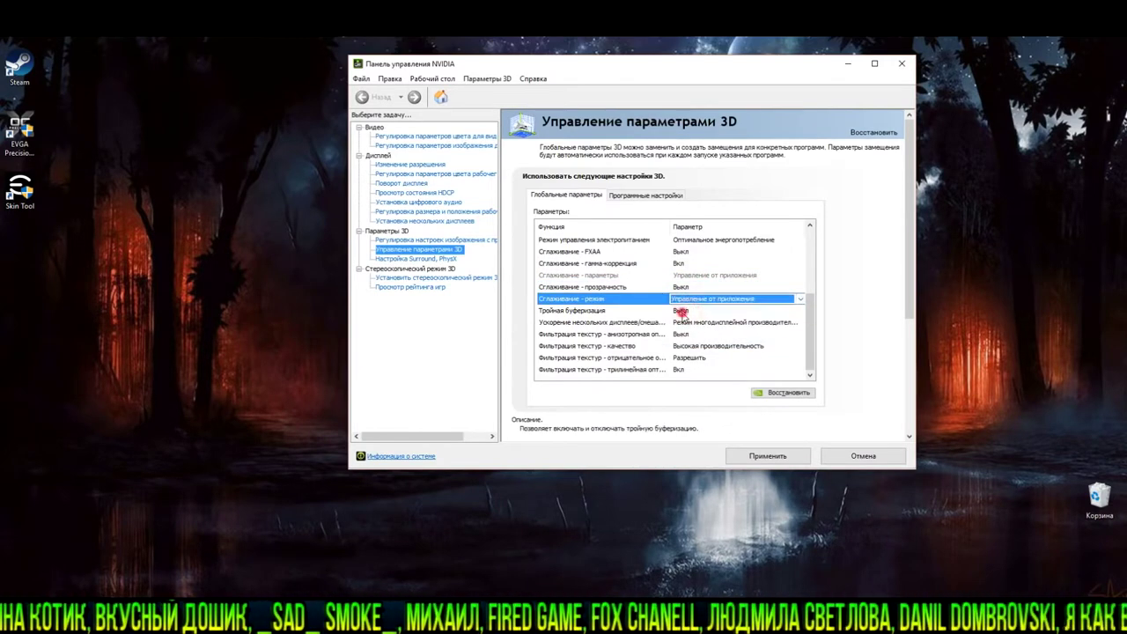
- Set triple buffering to «Выкл» and multi-display acceleration to the multi-display performance mode
left_click(682, 311)
left_click(683, 311)
left_click(684, 323)
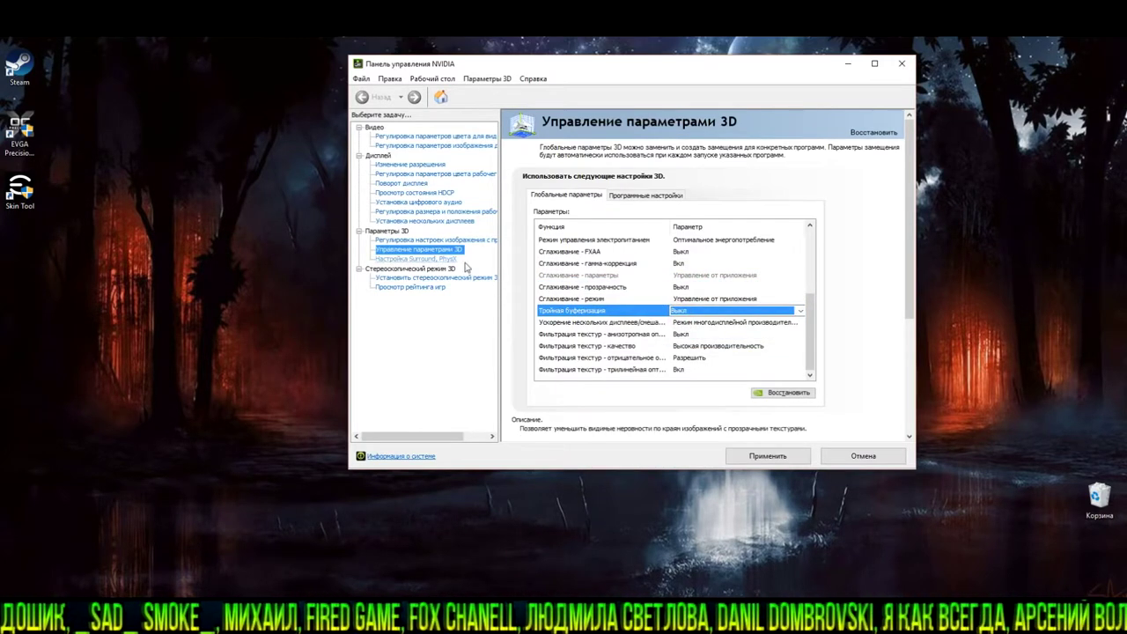
left_click(683, 322)
left_click(683, 322)
left_click(688, 337)
- Set the texture filtering anisotropic optimization to «Выкл» and texture filtering quality to «Высокая производительность»
left_click(688, 335)
left_click(687, 335)
left_click(690, 345)
left_click(690, 346)
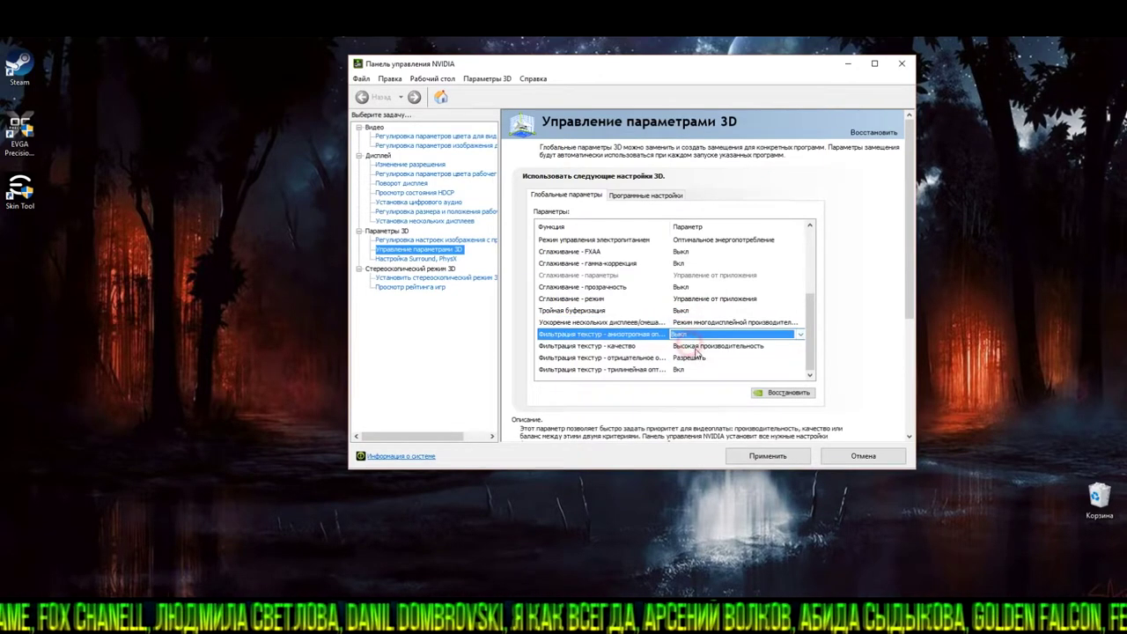
left_click(690, 346)
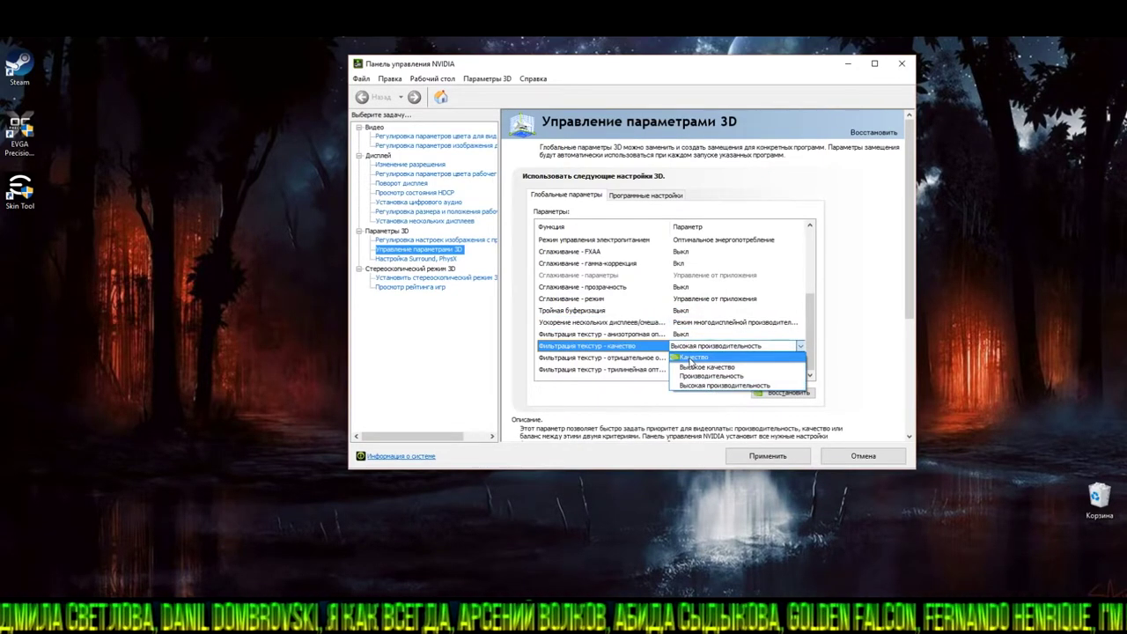
left_click(694, 387)
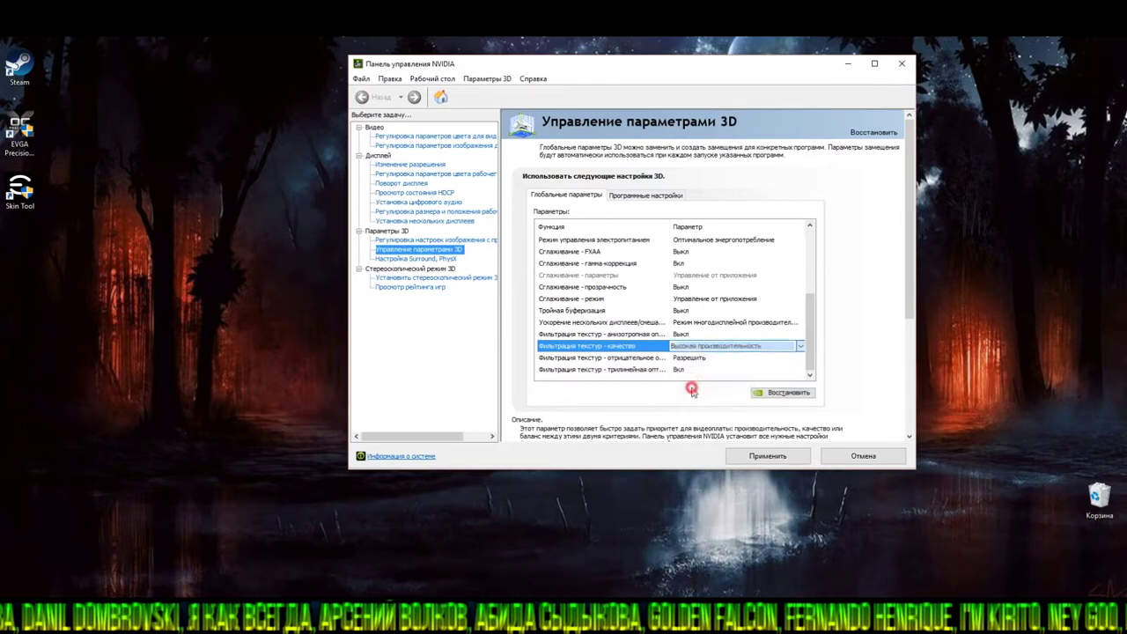
- Set the texture filtering negative LOD bias to «Разрешить» and trilinear optimization to «Вкл», and apply the 3D settings
left_click(688, 358)
left_click(689, 357)
left_click(692, 370)
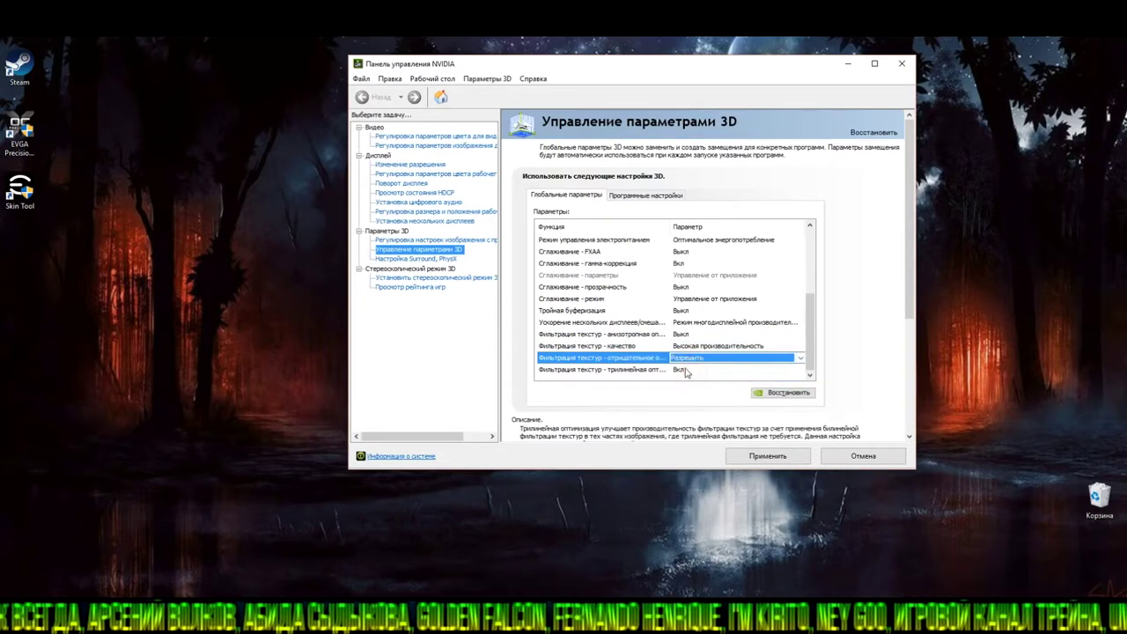
left_click(687, 369)
left_click(687, 369)
left_click(688, 378)
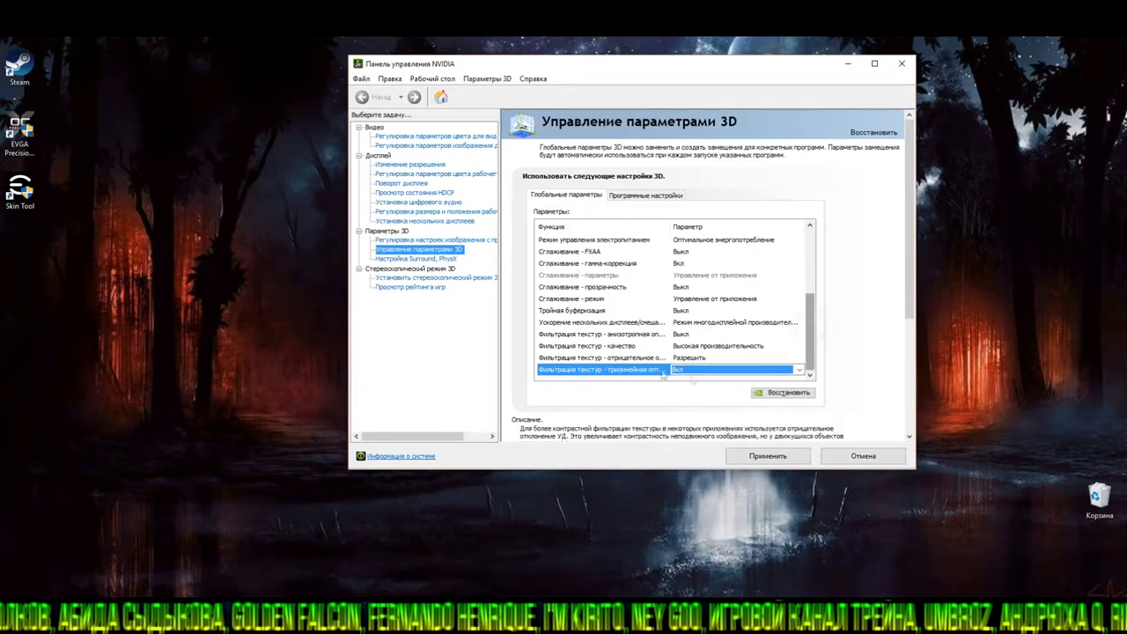
left_click(768, 455)
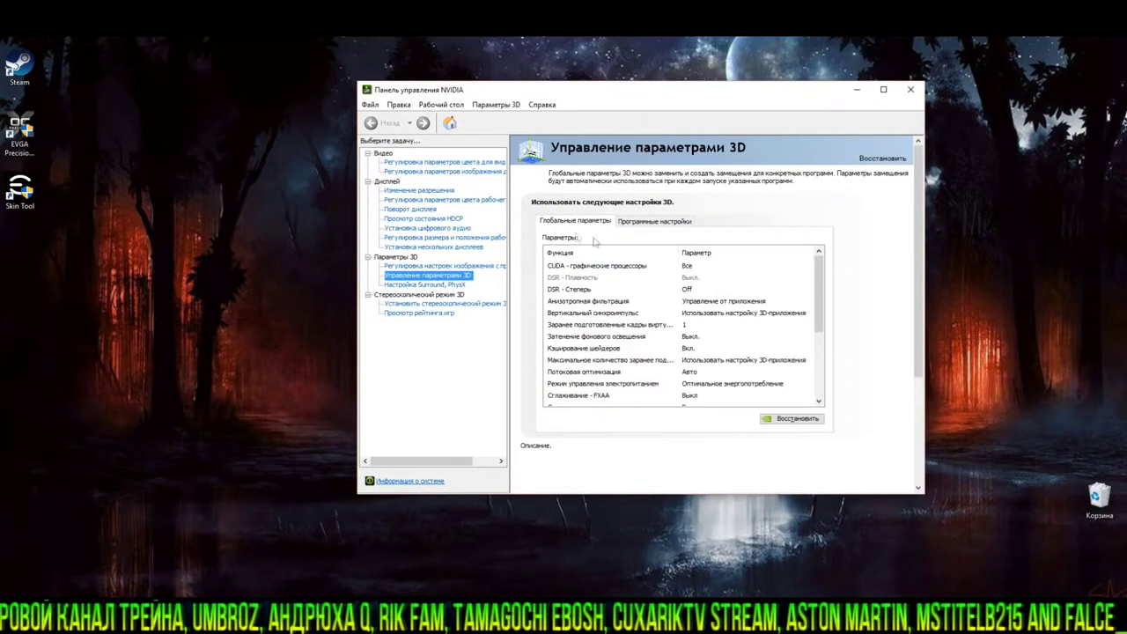
- Assign PhysX processing to «ЦП» and apply it, then open the stereoscopic 3D settings
left_click(433, 285)
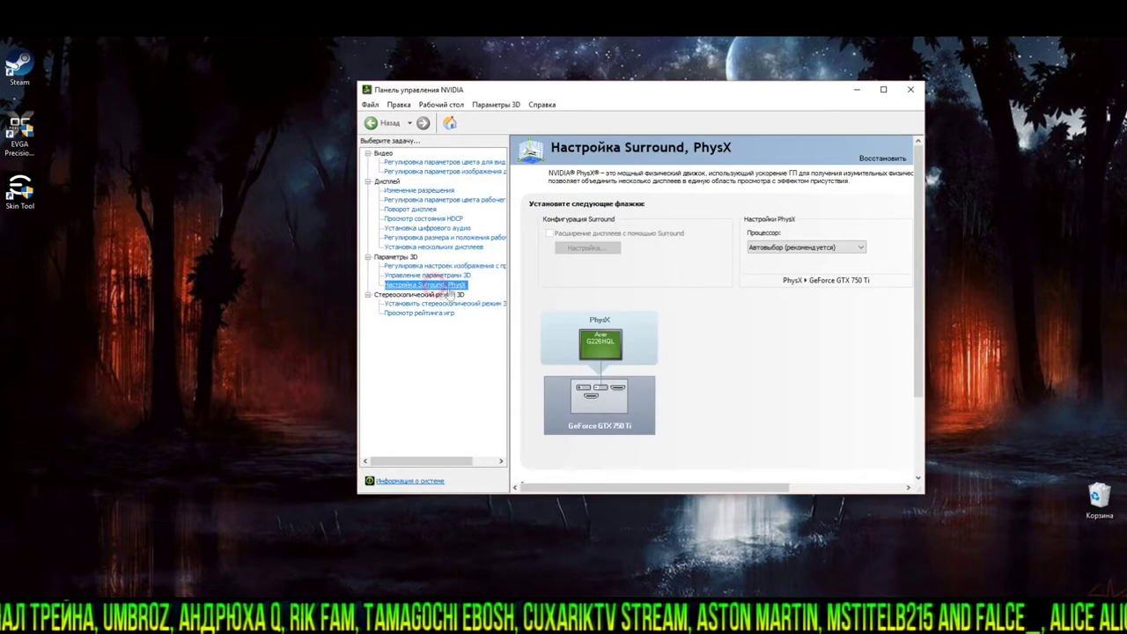
left_click(821, 251)
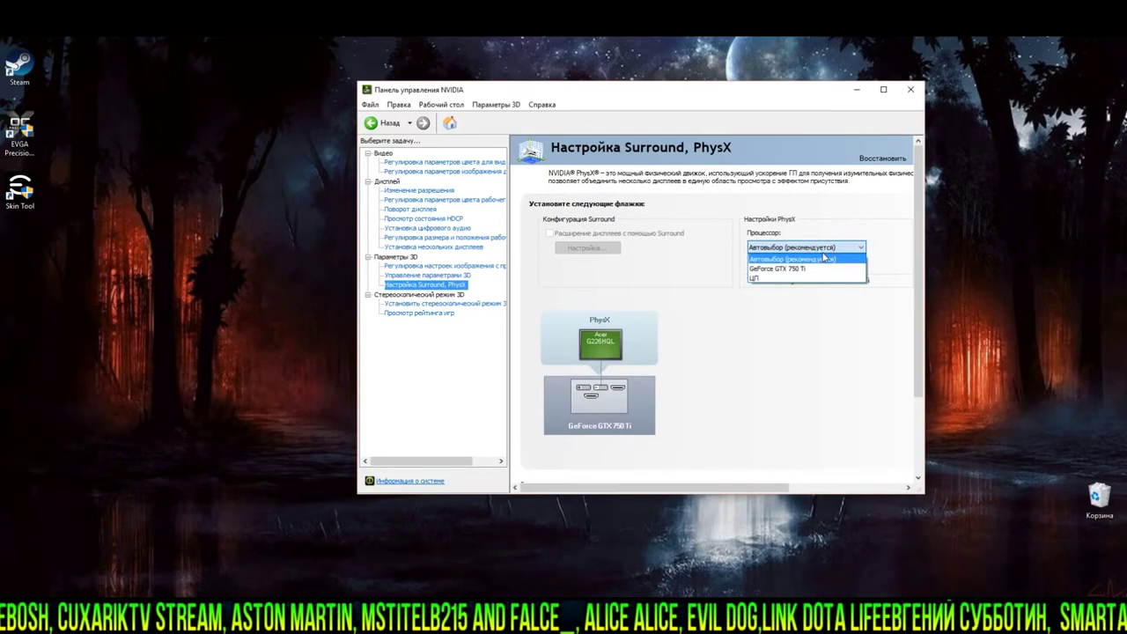
left_click(770, 278)
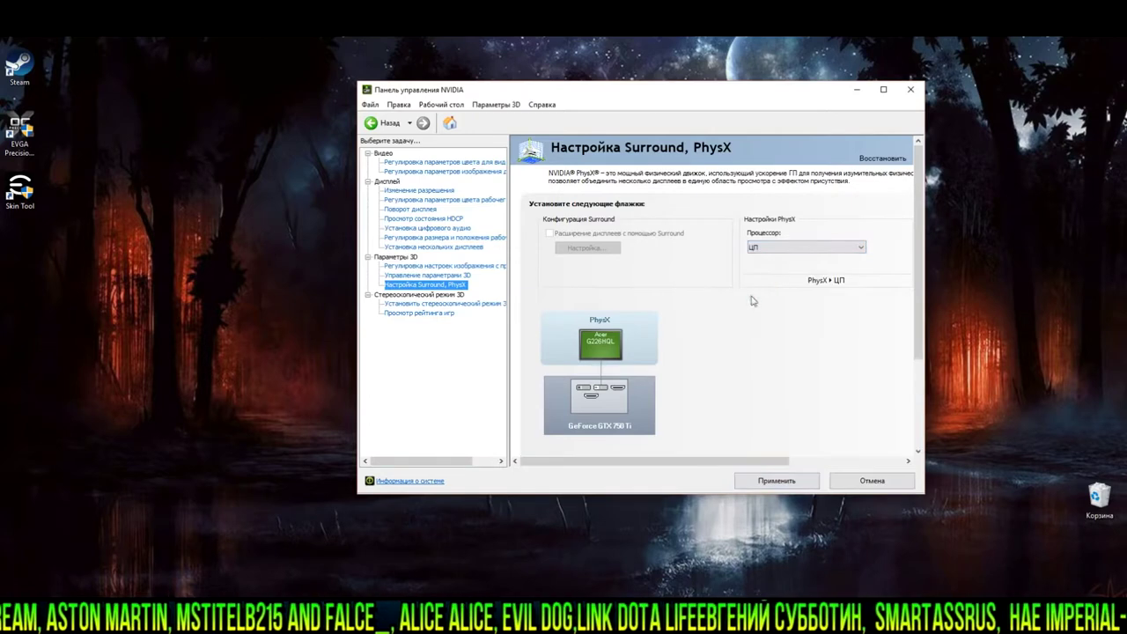
left_click(776, 480)
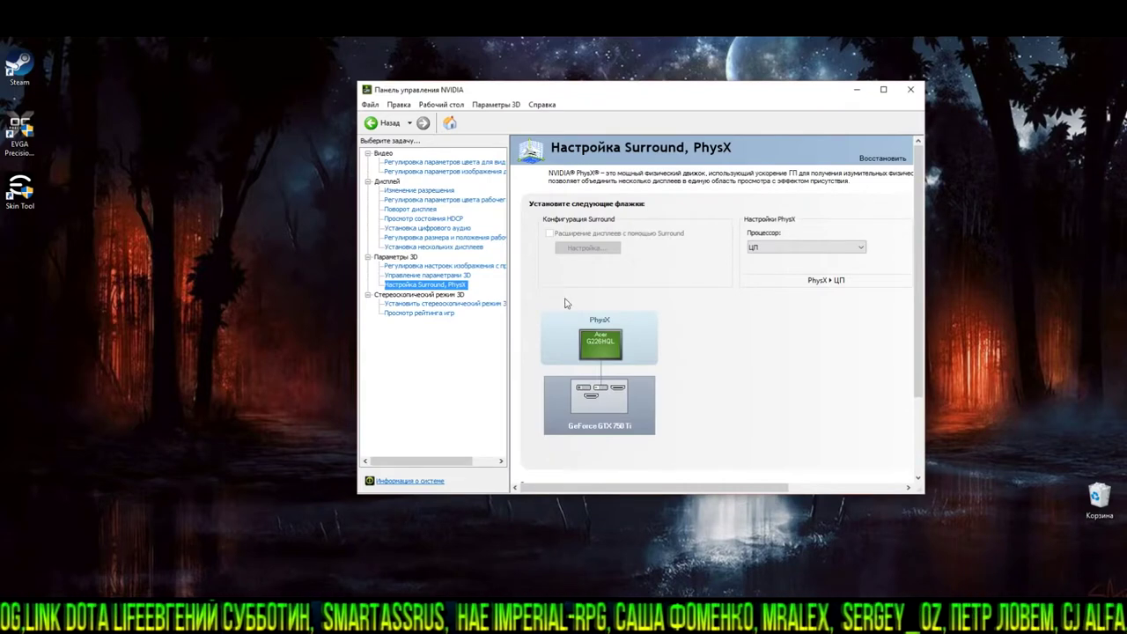
left_click(433, 305)
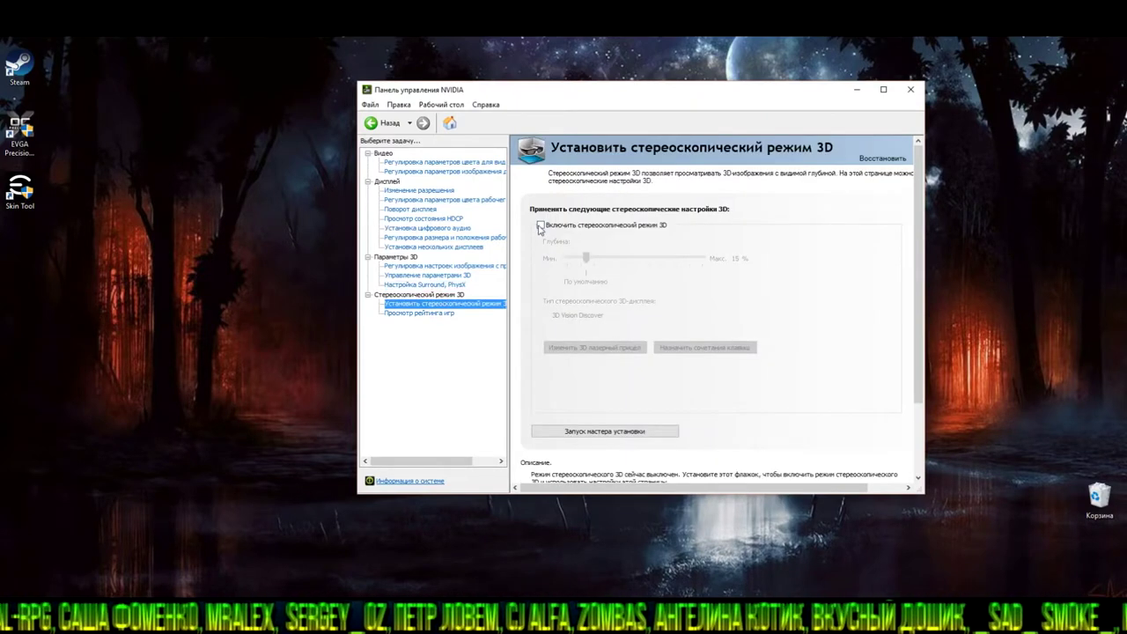
- Set the image settings to the custom preference with full emphasis on «Производительность», apply the change and close the control panel
left_click(427, 265)
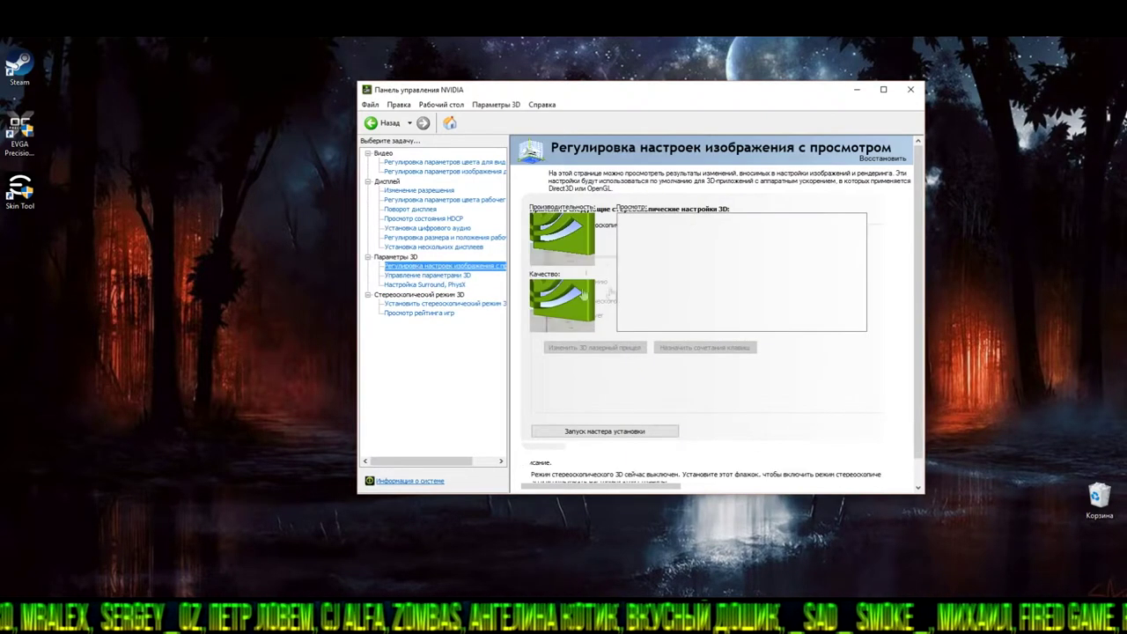
left_click(668, 376)
left_click(692, 393)
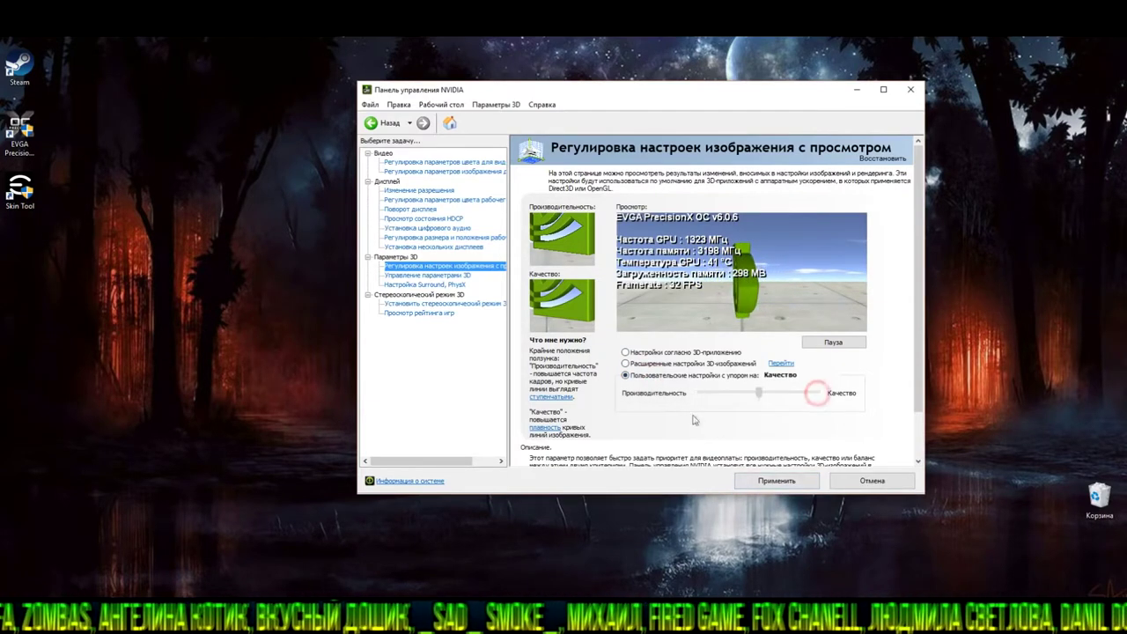
left_click_drag(759, 394, 653, 396)
left_click(767, 482)
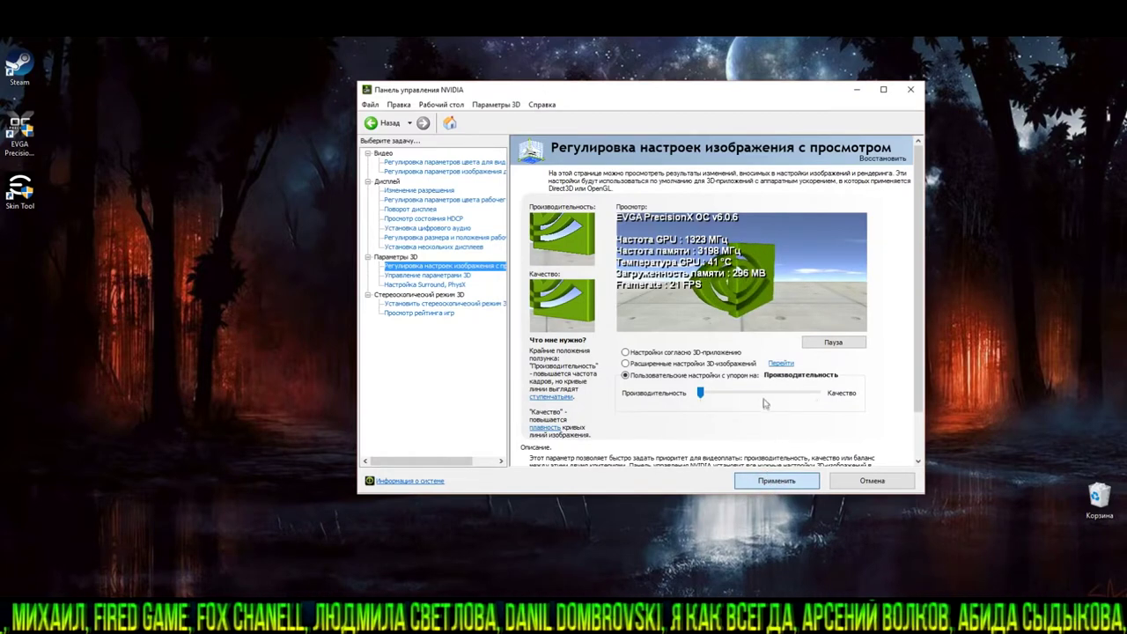
left_click(730, 94)
left_click_drag(707, 95, 703, 92)
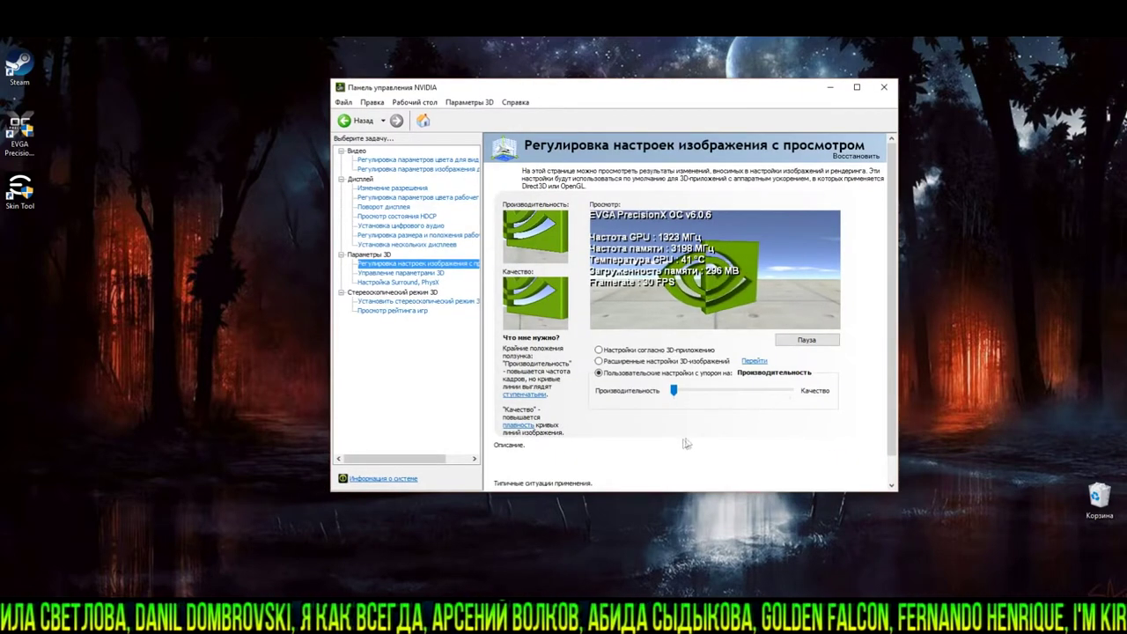
left_click(884, 88)
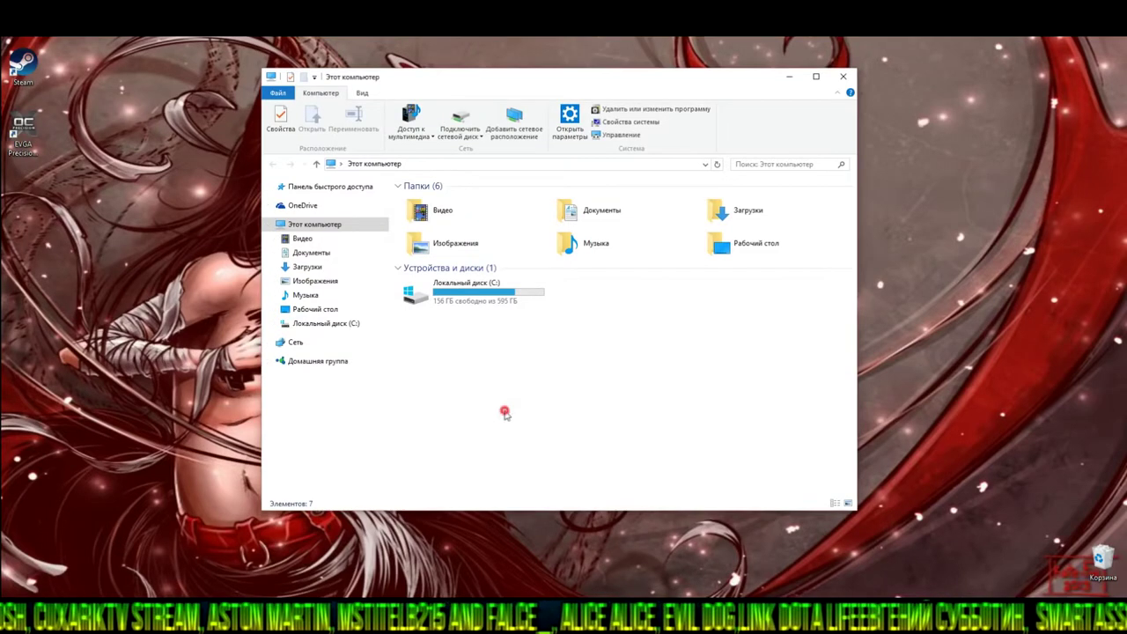
- Open the system properties of «Этот компьютер», close the Explorer window and bring up the advanced system settings
right_click(462, 370)
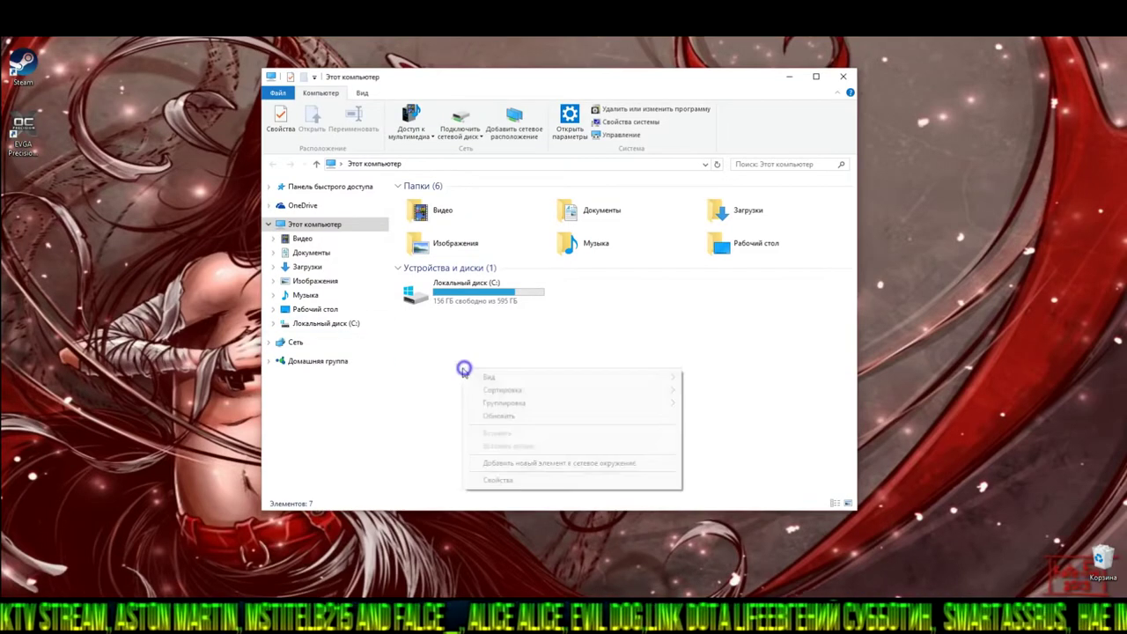
left_click(506, 481)
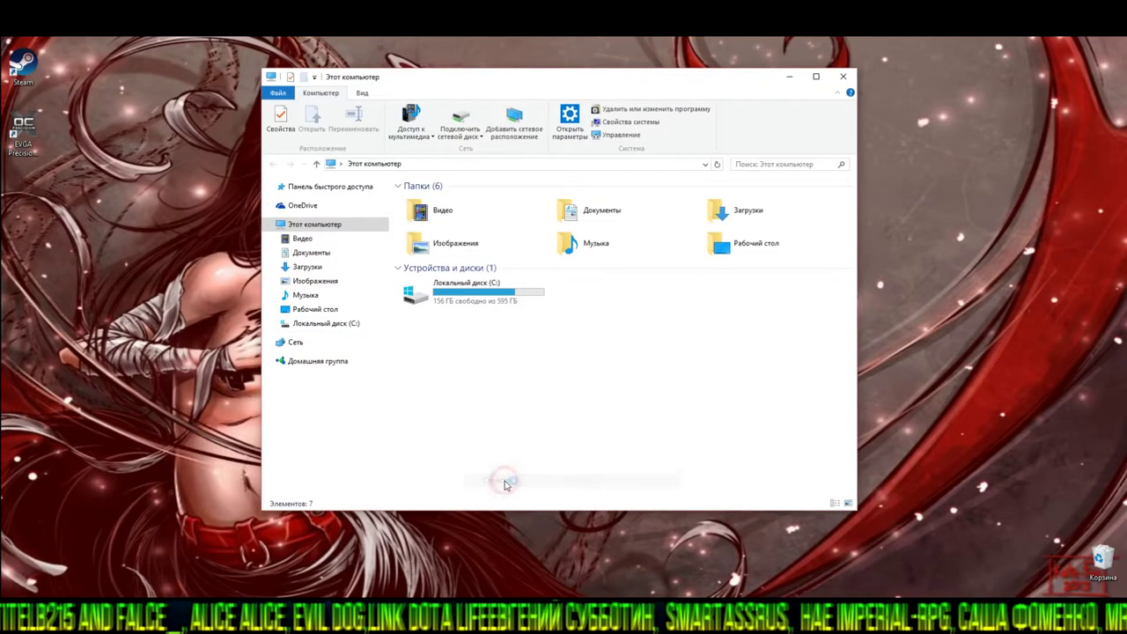
left_click(841, 77)
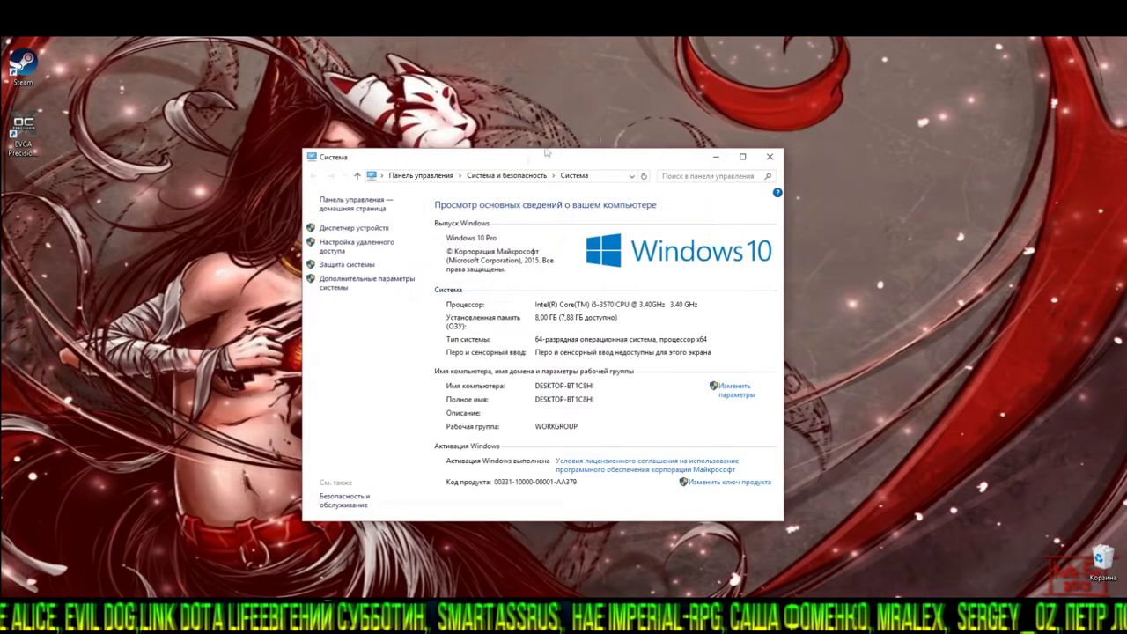
left_click(368, 280)
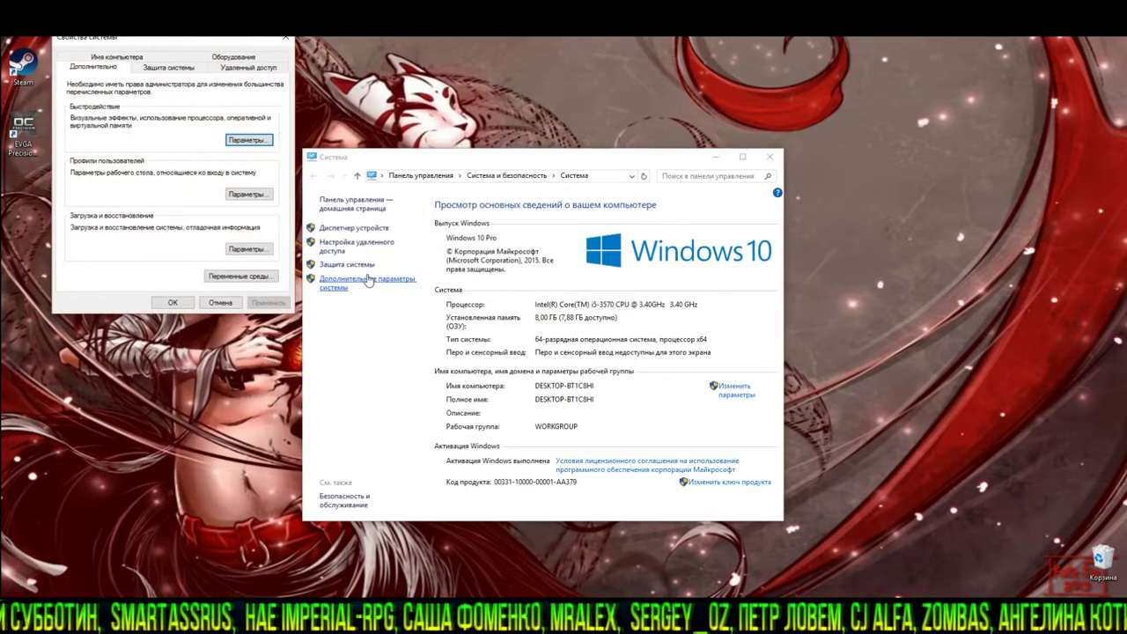
left_click_drag(209, 46, 593, 173)
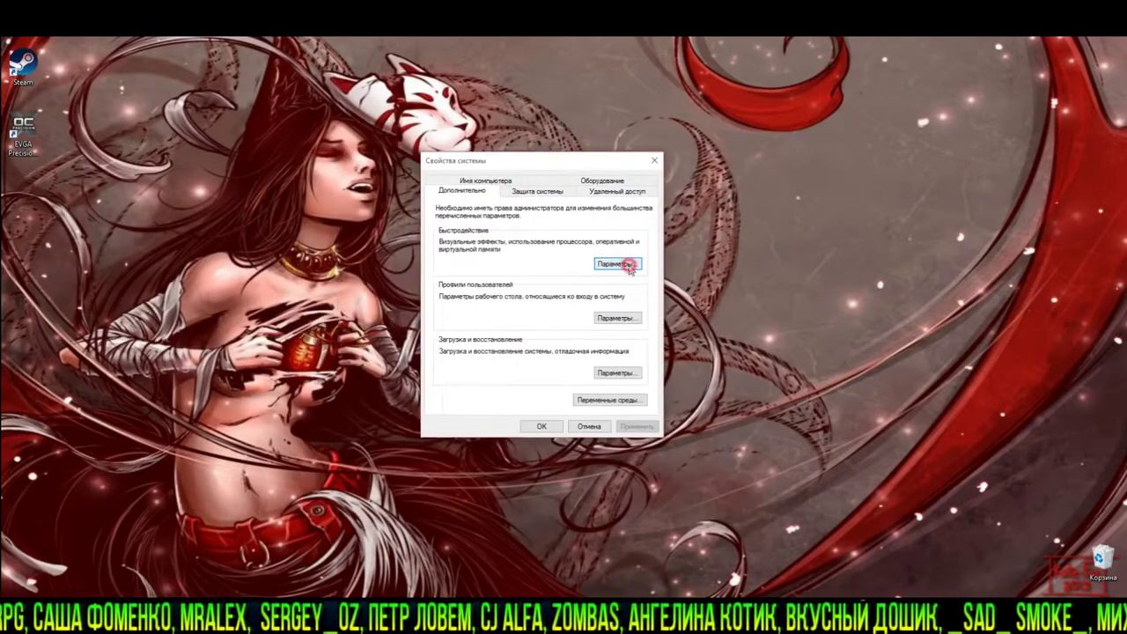
- Open the performance options and try the «Обеспечить наилучшее быстродействие» visual effects preset
left_click(618, 264)
left_click_drag(582, 221, 583, 148)
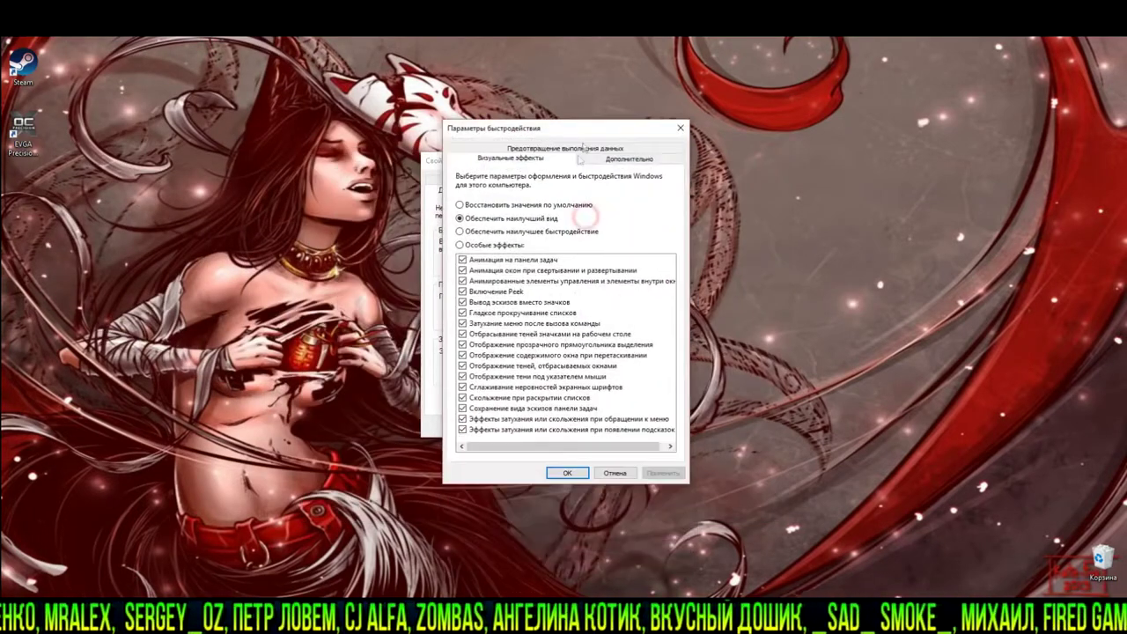
left_click(480, 232)
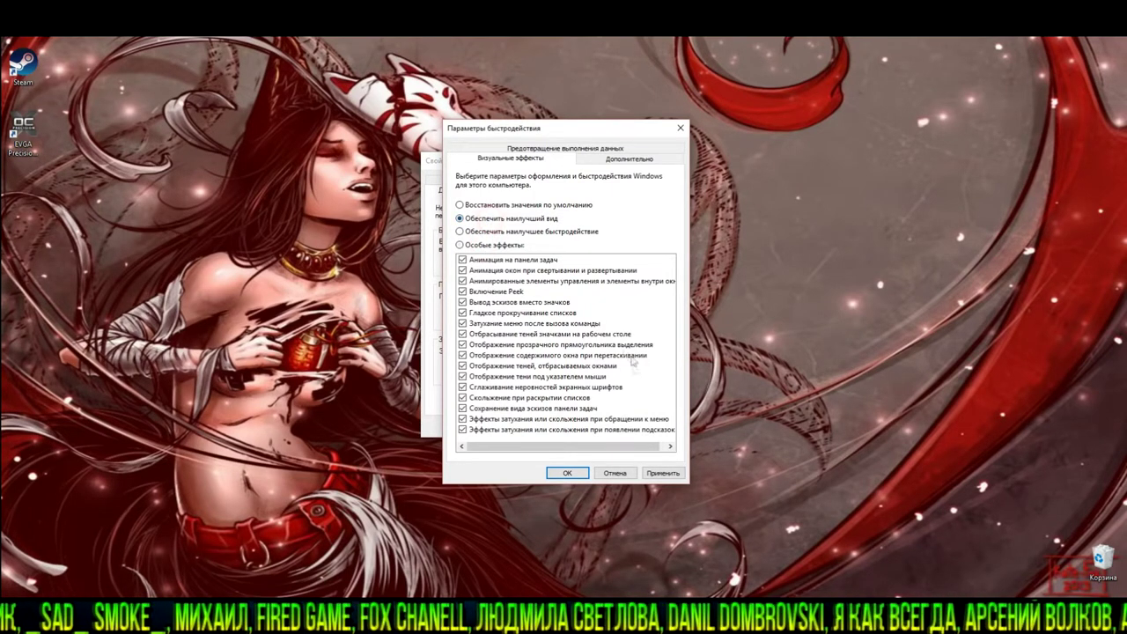
- Set the paging file on drive C: to an initial and maximum size of 16000 MB and confirm all open system dialogs
left_click(623, 162)
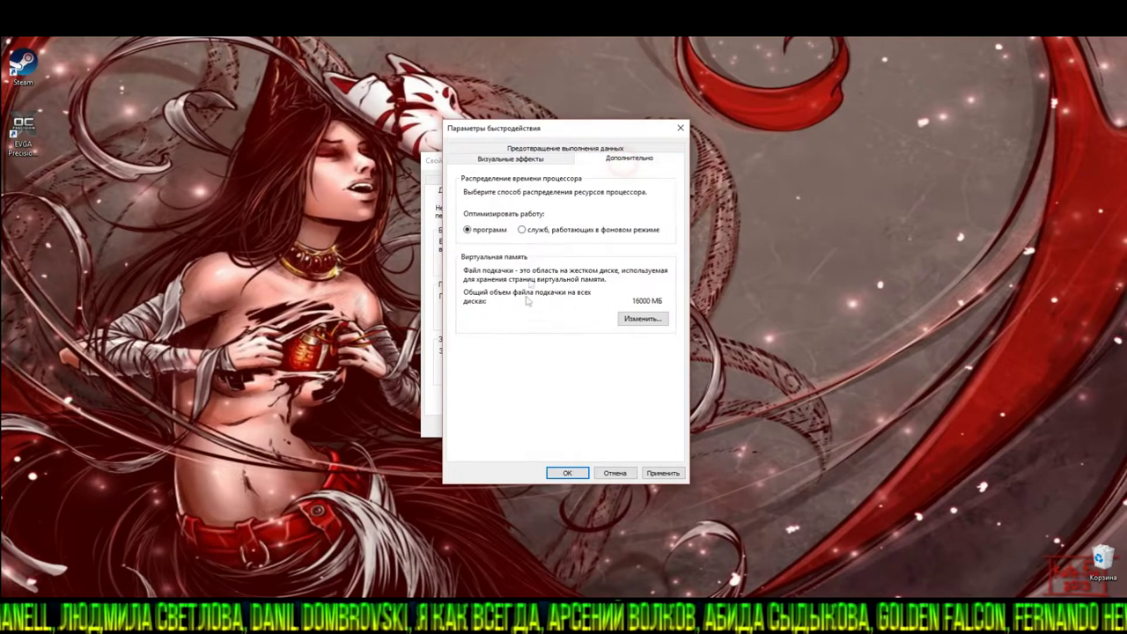
left_click(640, 319)
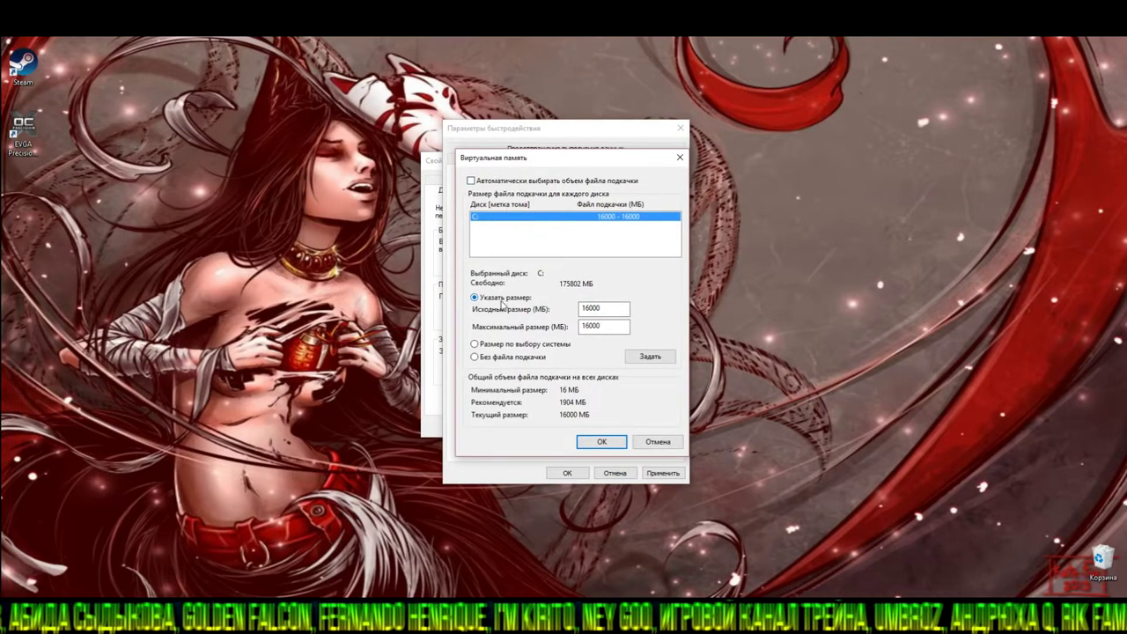
double_click(607, 307)
double_click(616, 327)
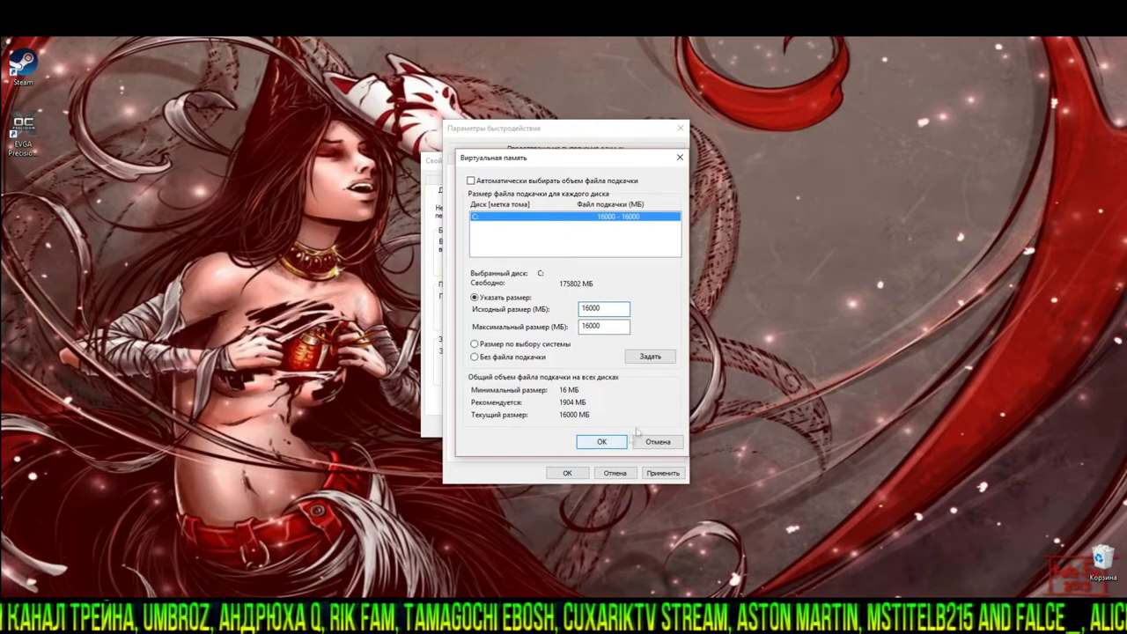
left_click(604, 441)
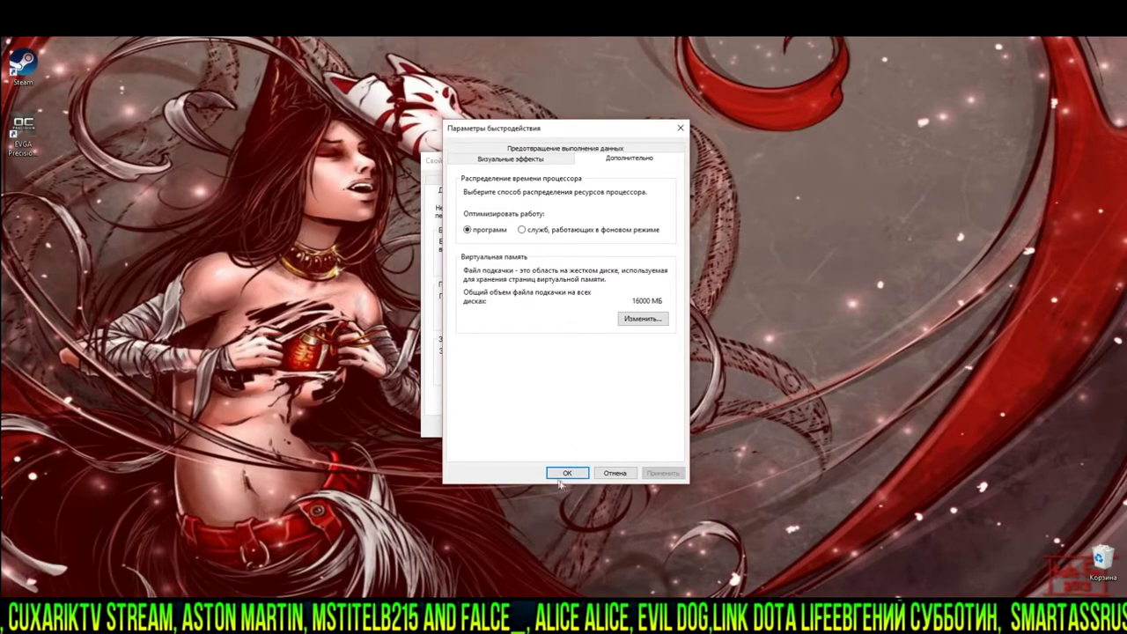
left_click(566, 473)
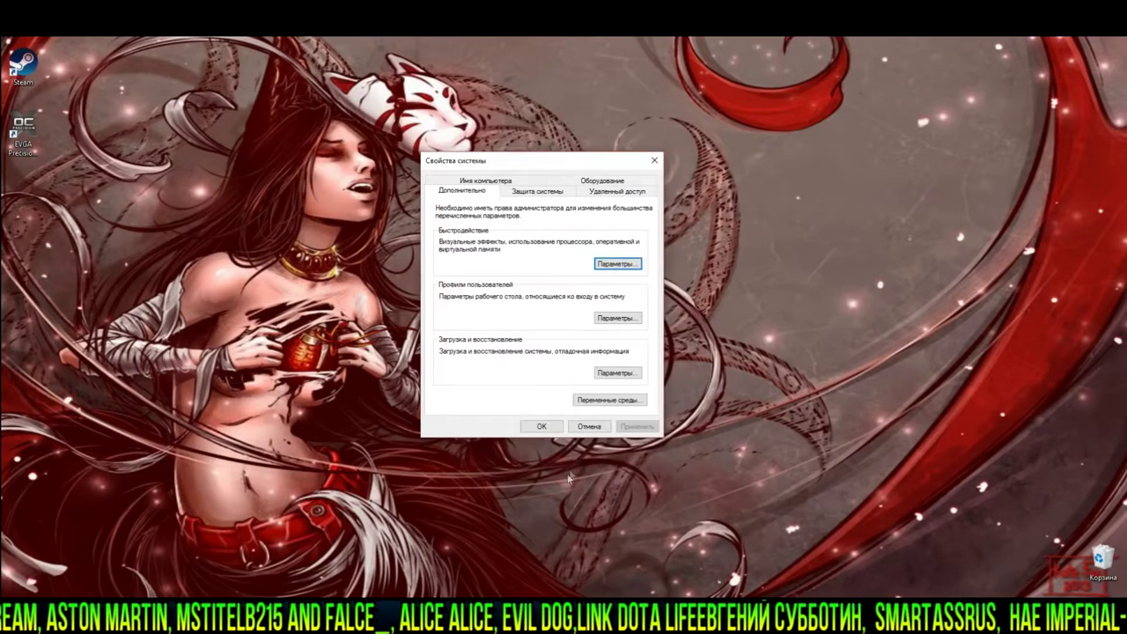
left_click(542, 424)
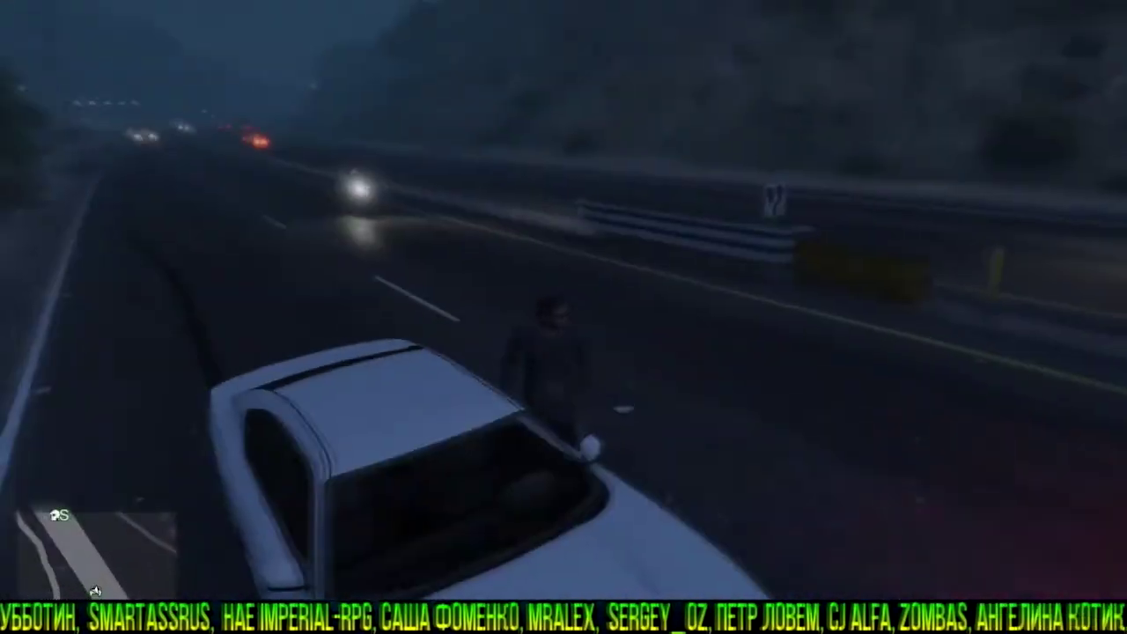
key("Tab")
mouse_move(563, 114)
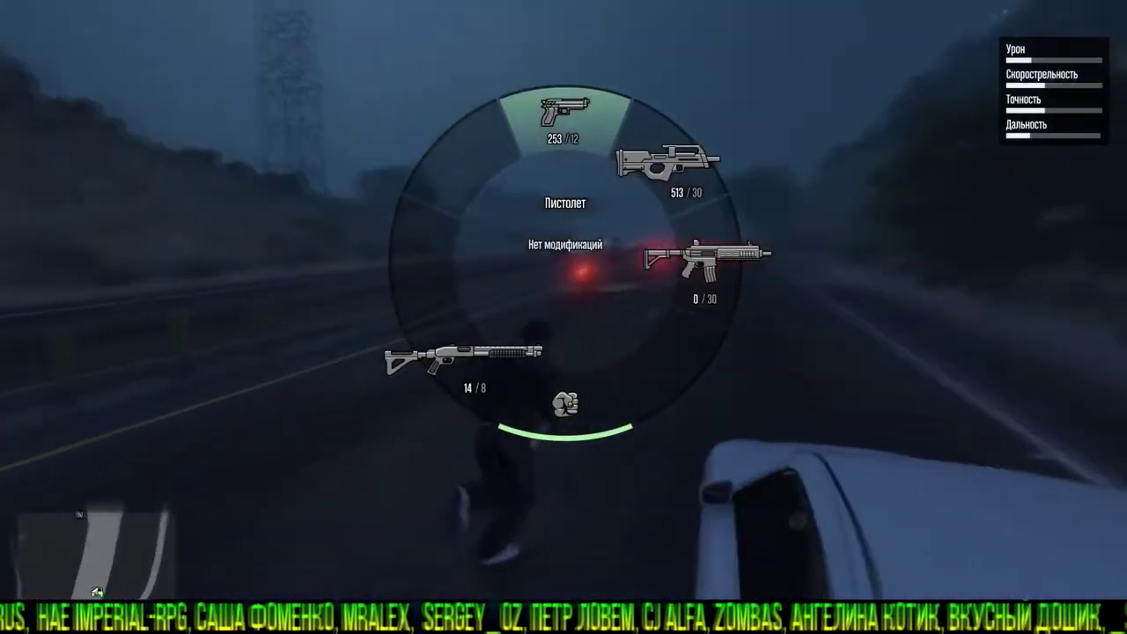
key("w")
left_click(564, 317)
left_click(563, 317)
left_click(563, 317)
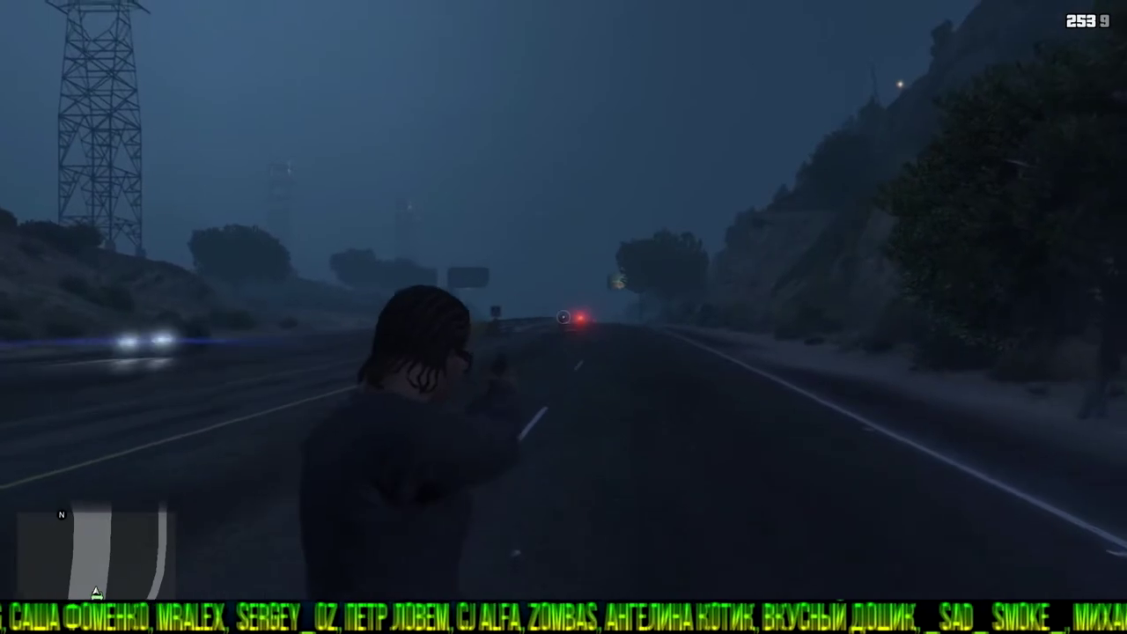
left_click(564, 317)
left_click(563, 317)
left_click(563, 317)
left_click(564, 317)
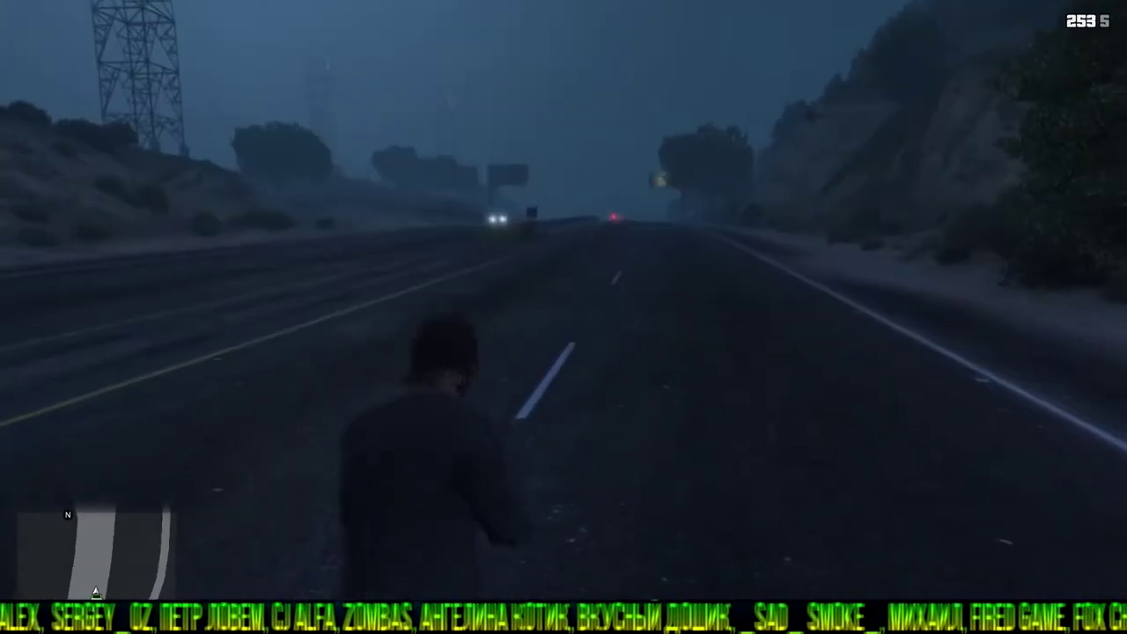
key("shift+w")
key("w")
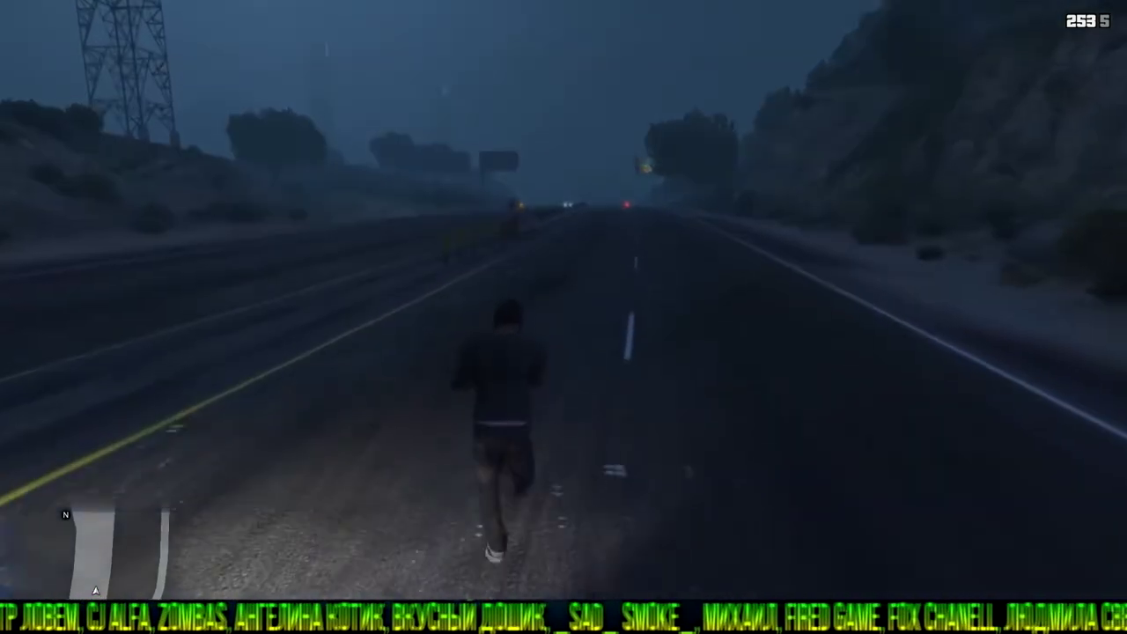
key("r")
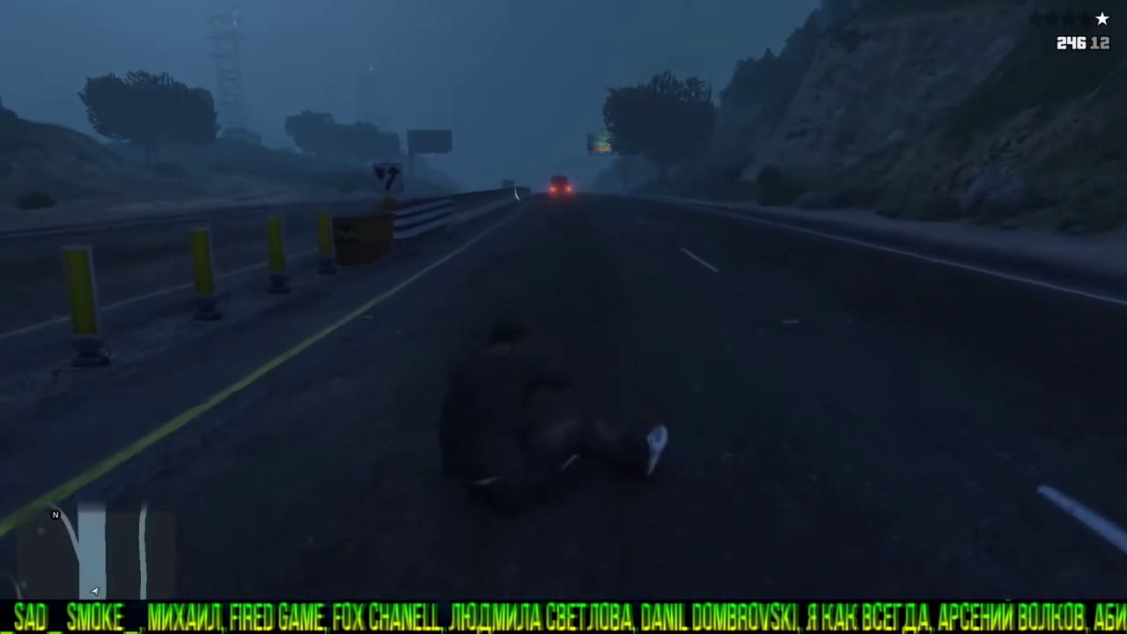
key("w")
left_click(564, 317)
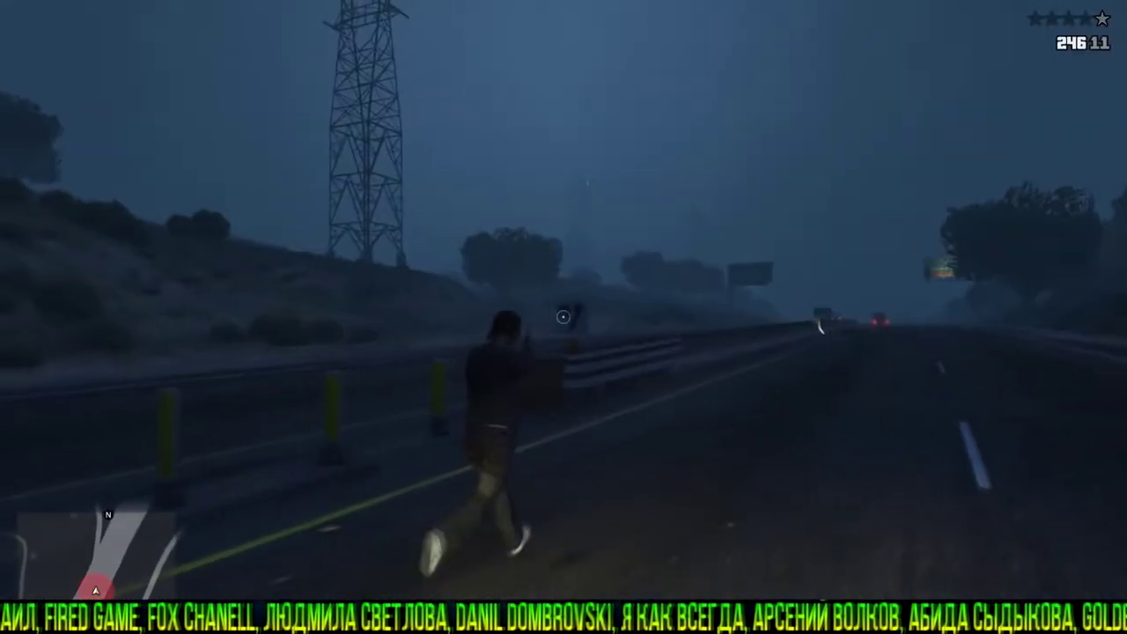
left_click(563, 317)
left_click(564, 317)
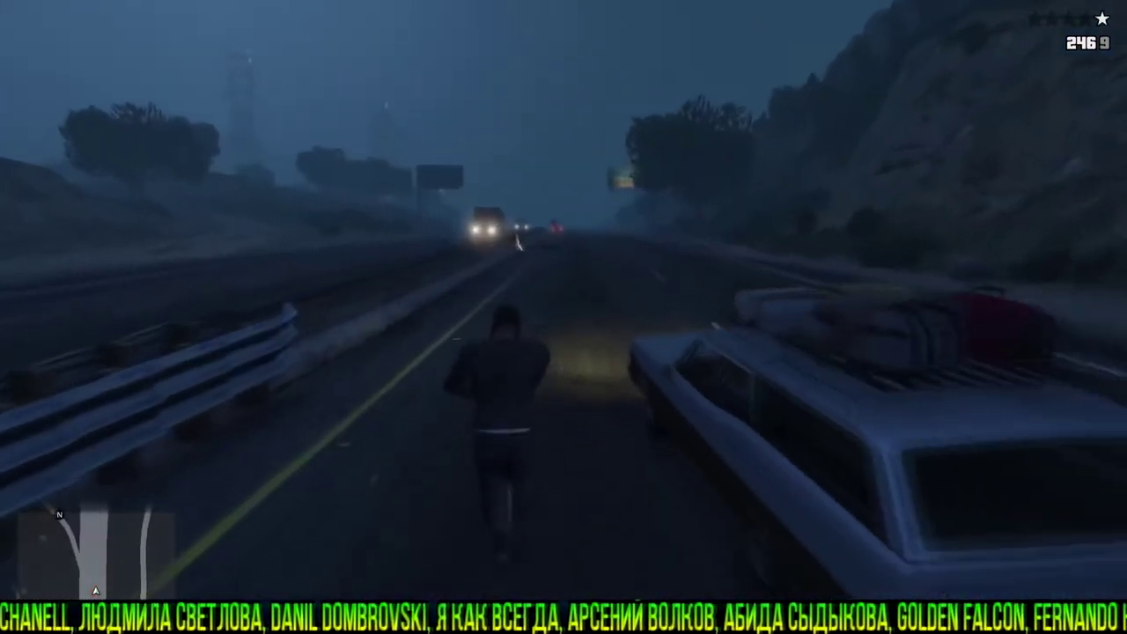
key("r")
left_click(563, 317)
left_click(563, 317)
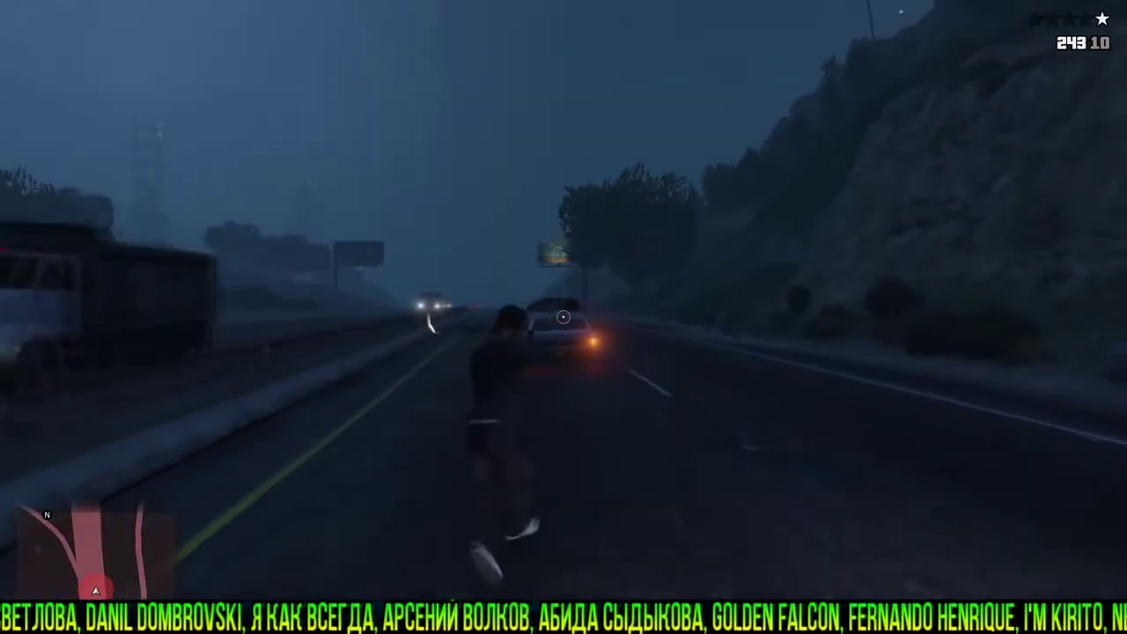
left_click(563, 317)
left_click(564, 316)
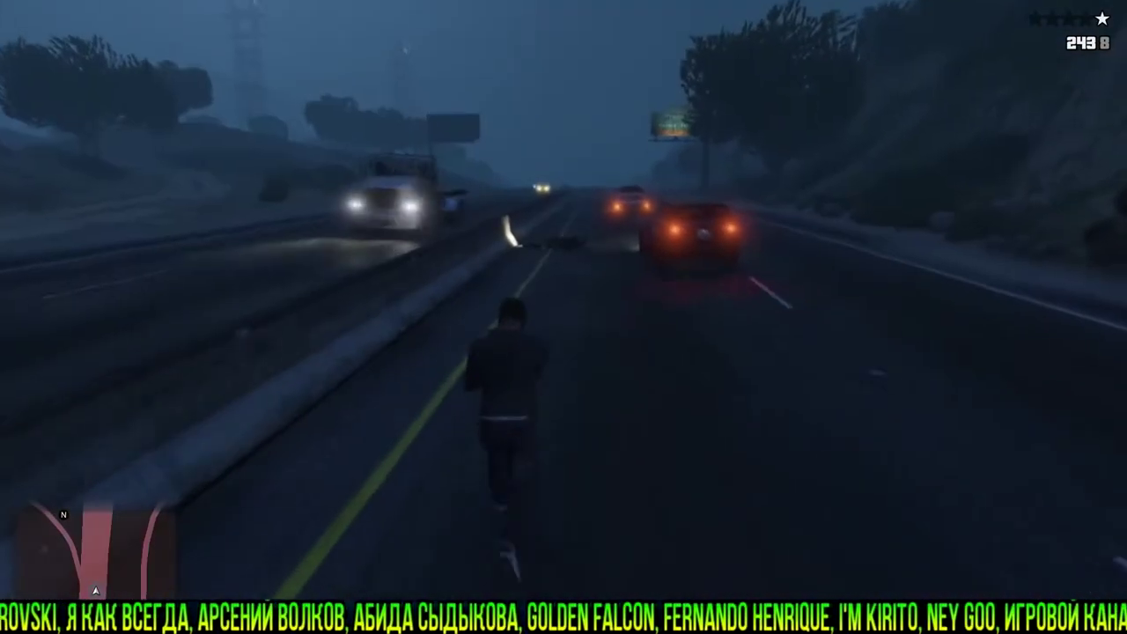
key("r")
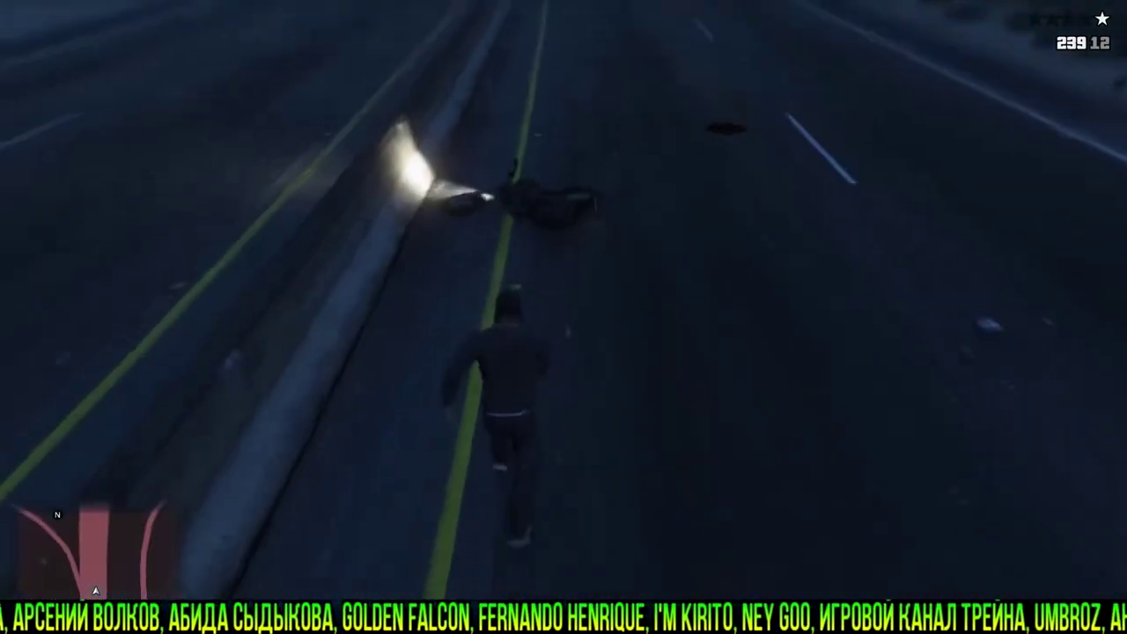
key("f")
key("f")
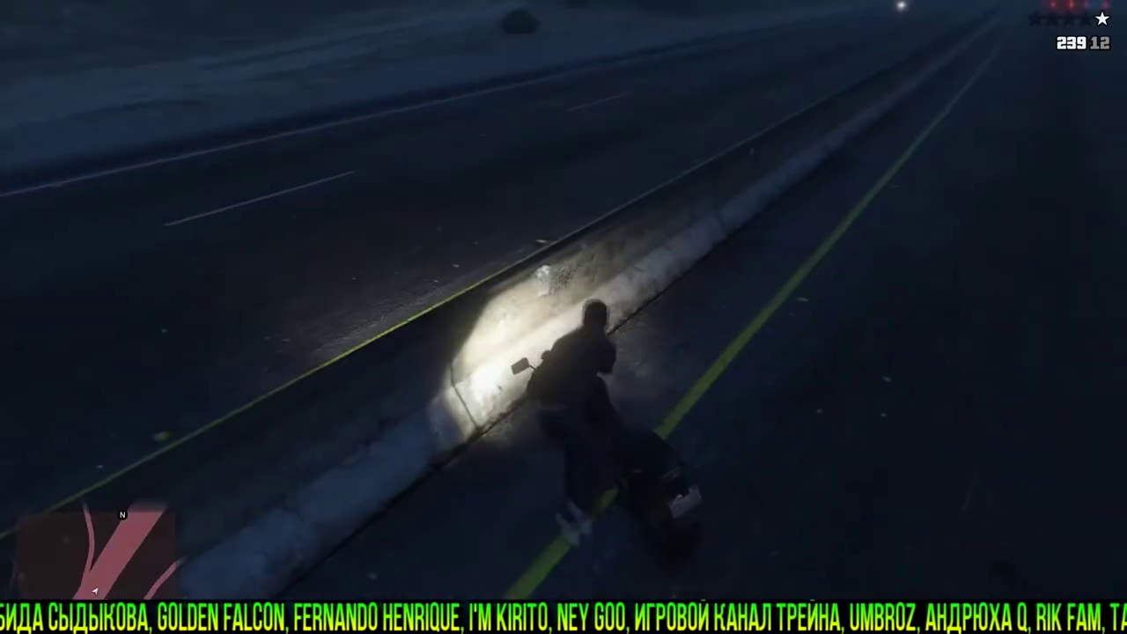
key("w")
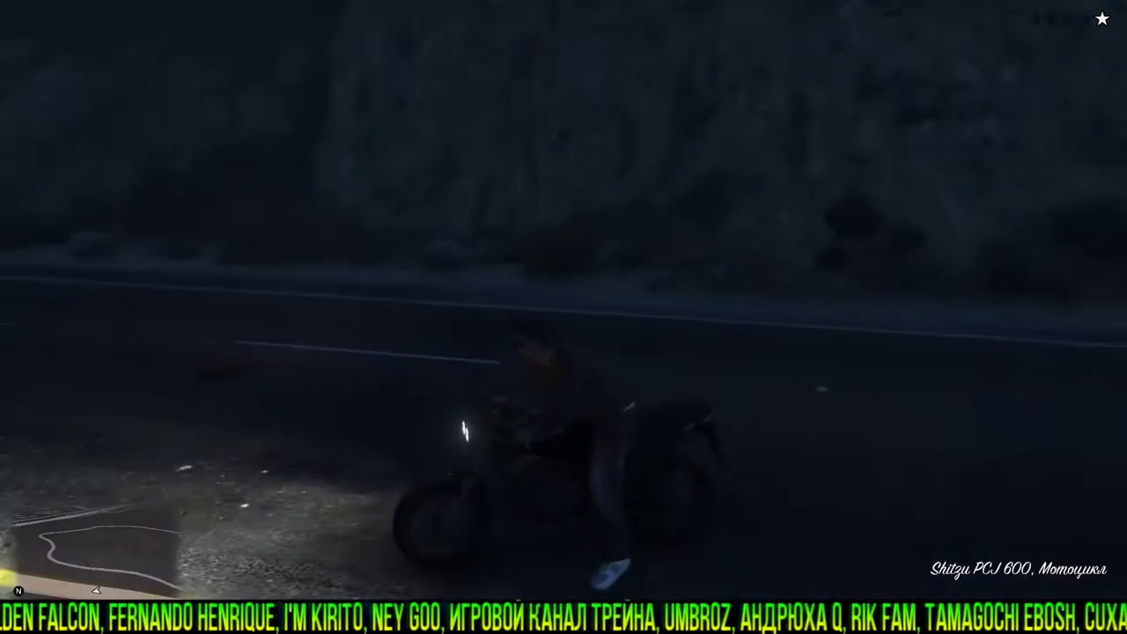
key("a")
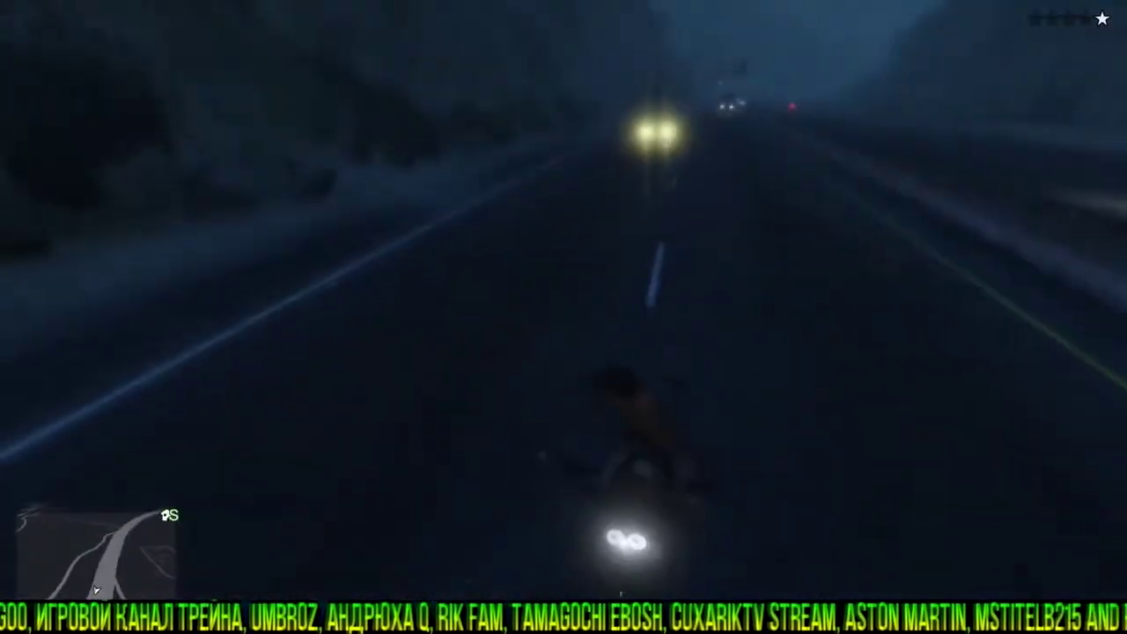
right_click(563, 317)
left_click(563, 316)
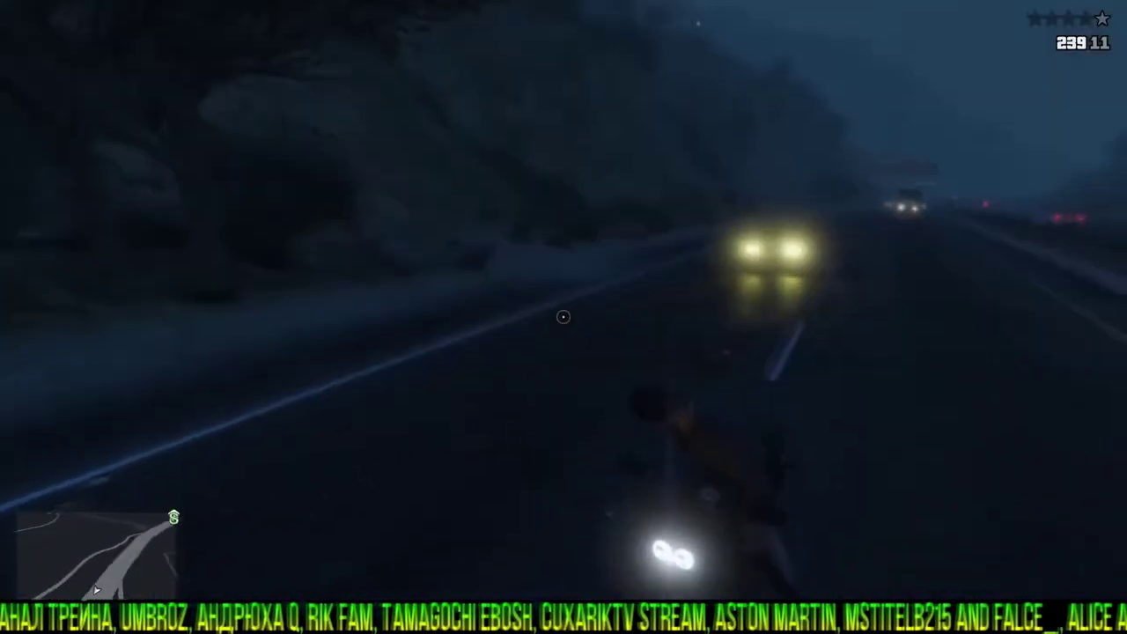
left_click(563, 317)
left_click(564, 317)
left_click(564, 317)
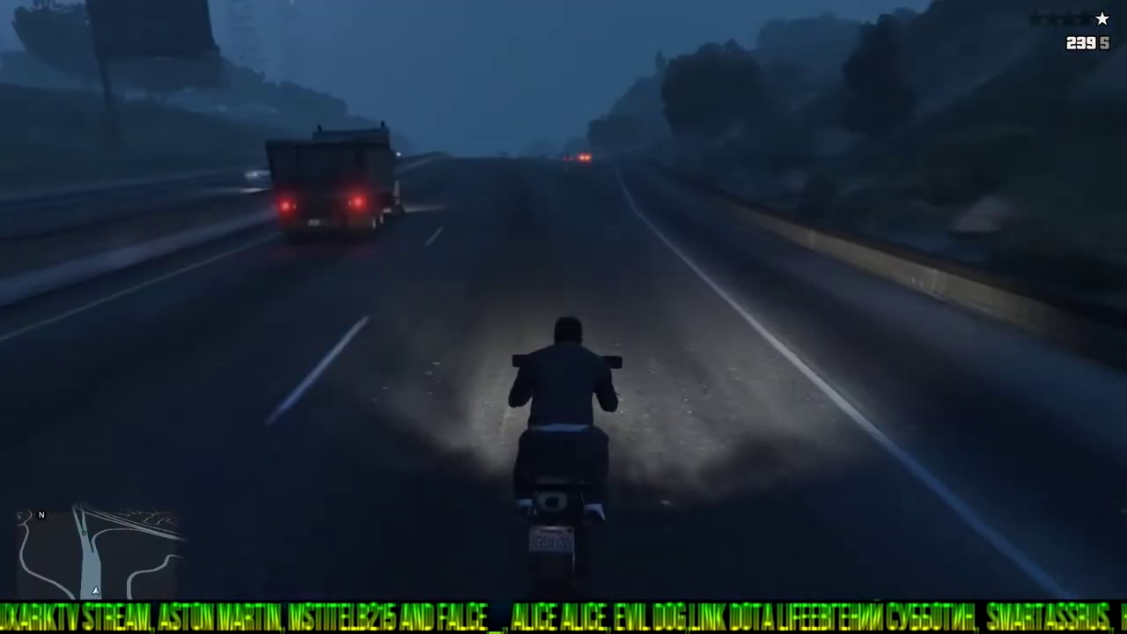
key("r")
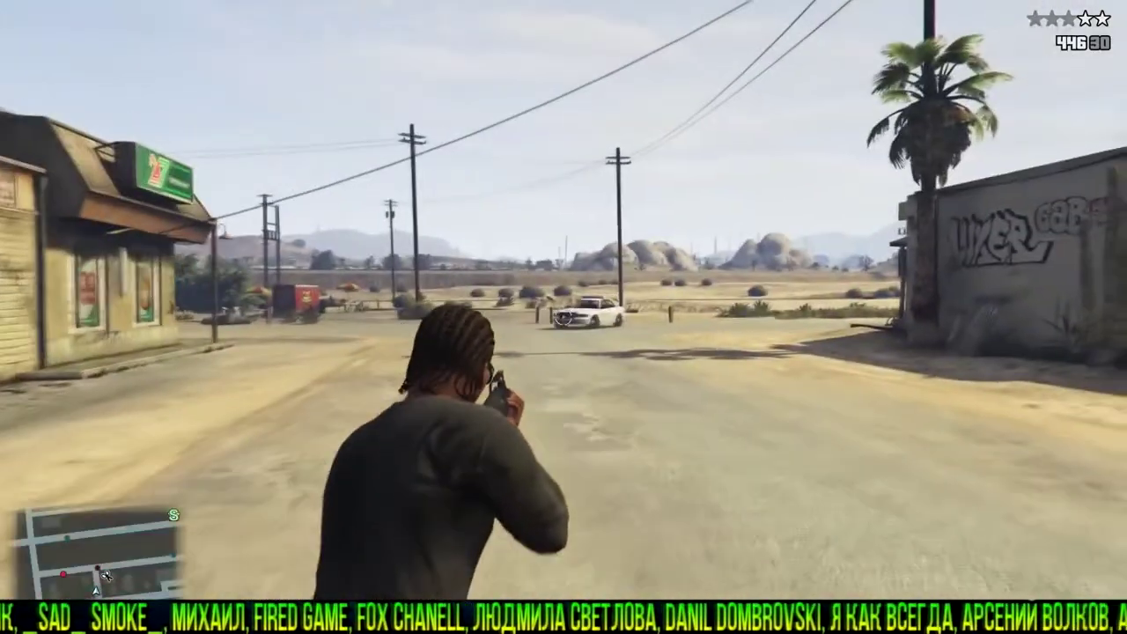
left_click(562, 316)
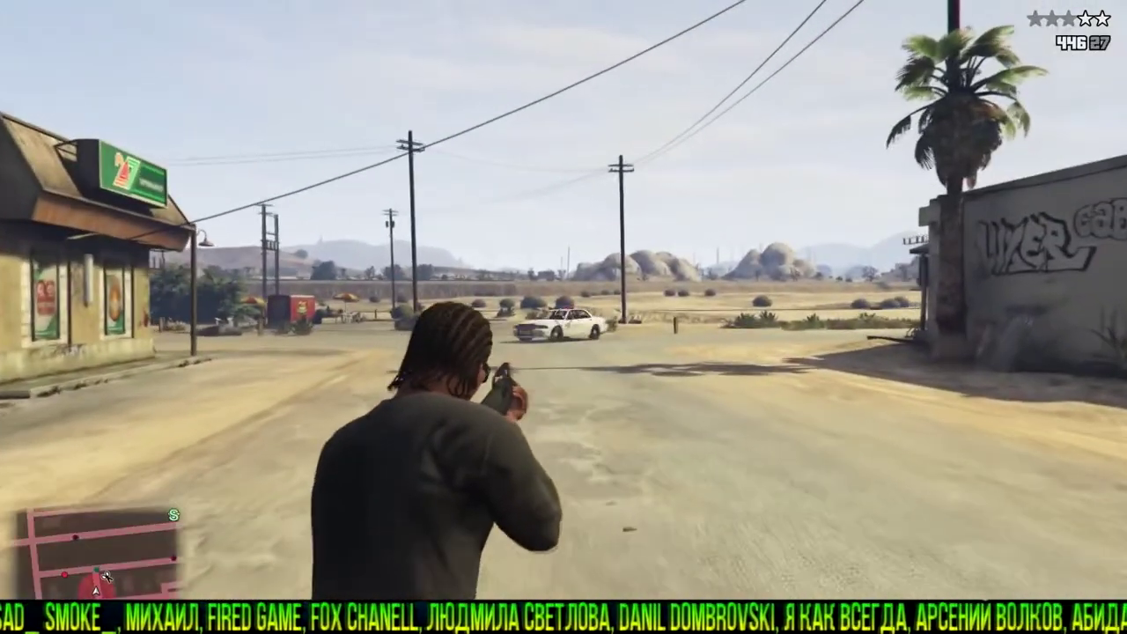
key("w")
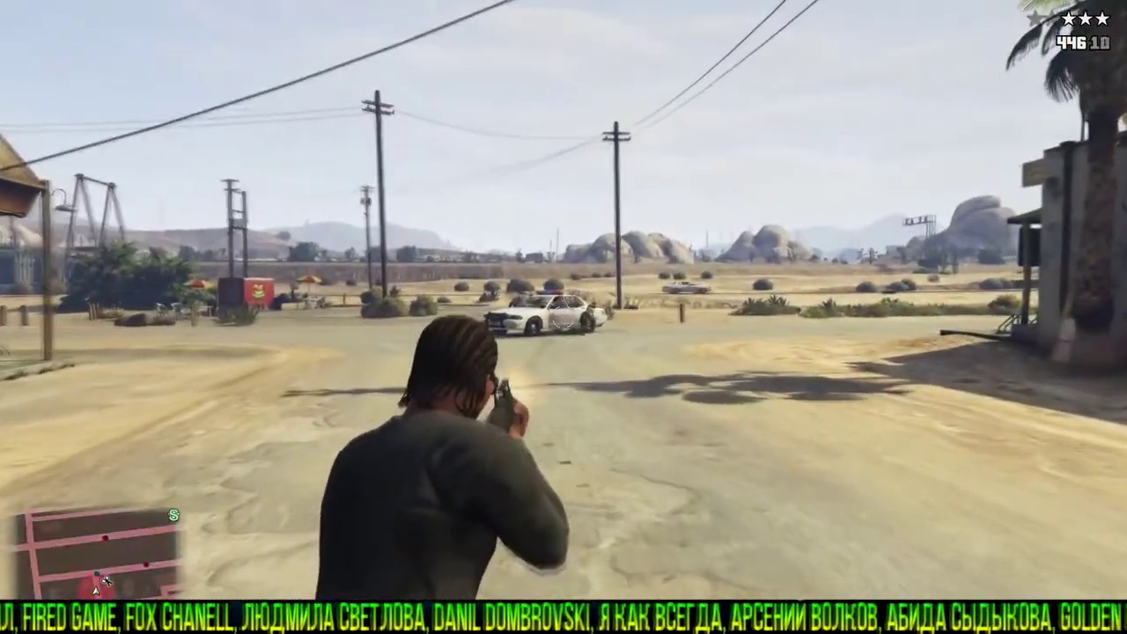
key("w")
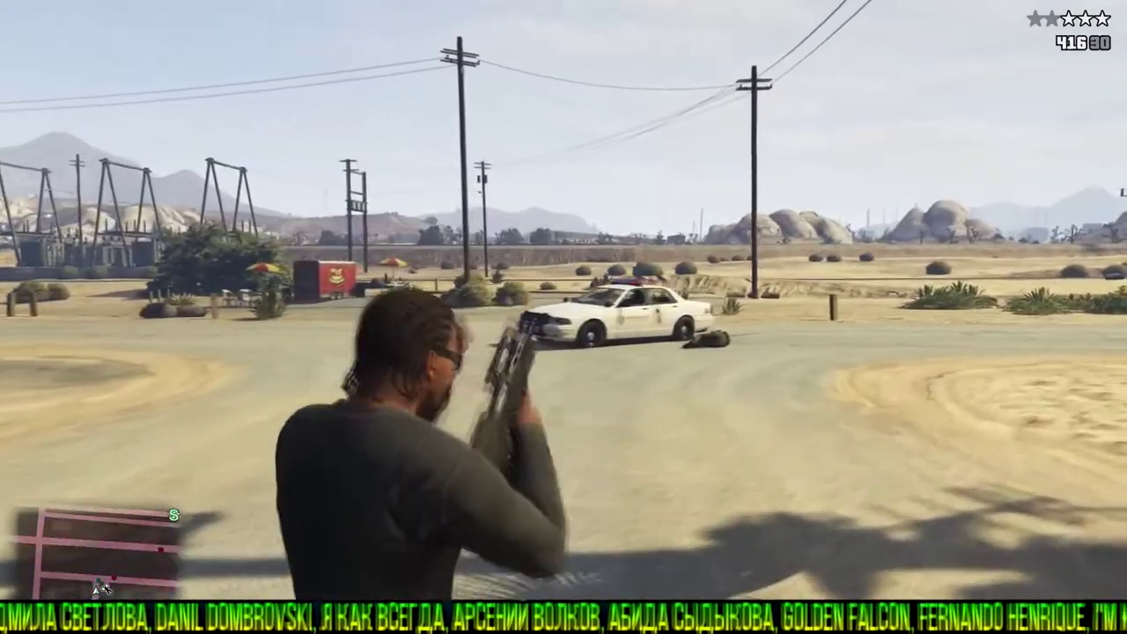
key("w")
left_click(566, 317)
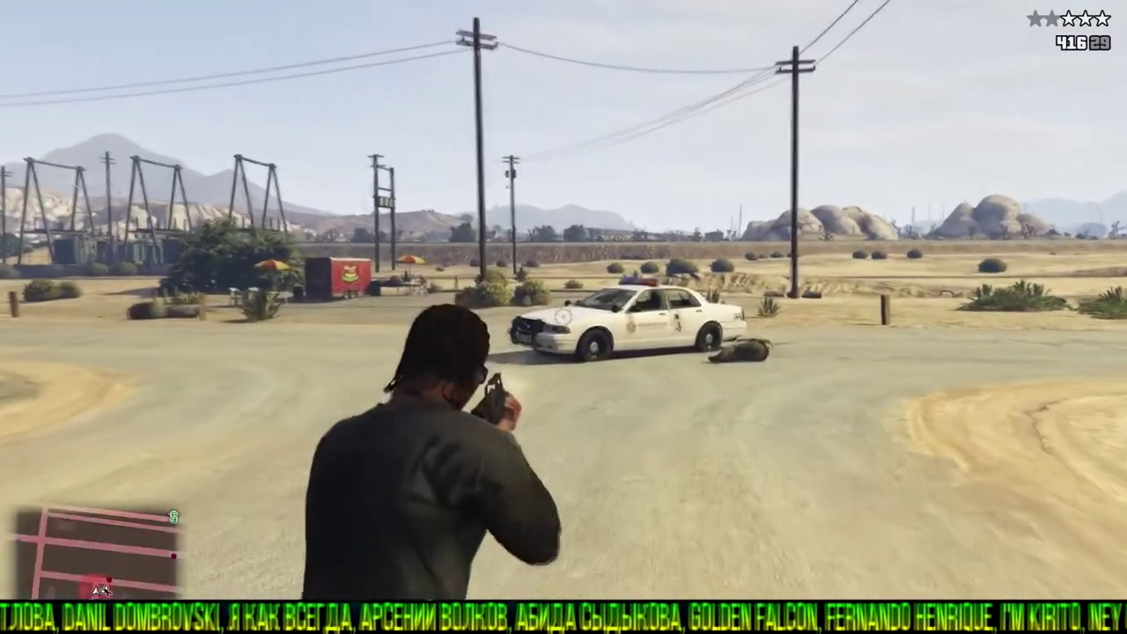
key("w")
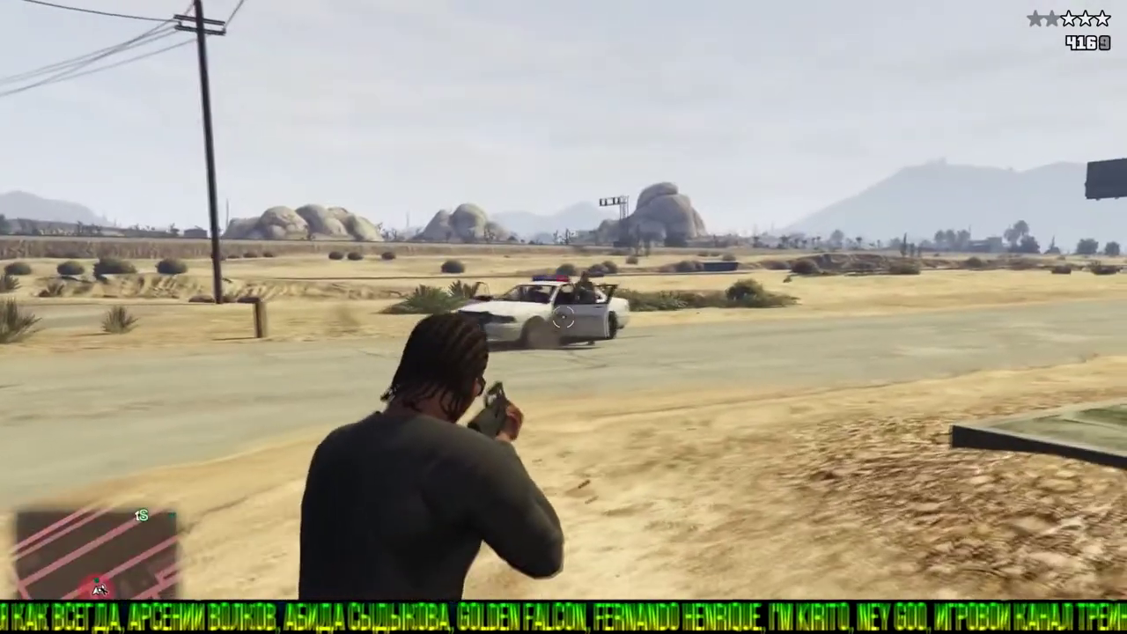
left_click(566, 317)
key("w")
left_click(564, 317)
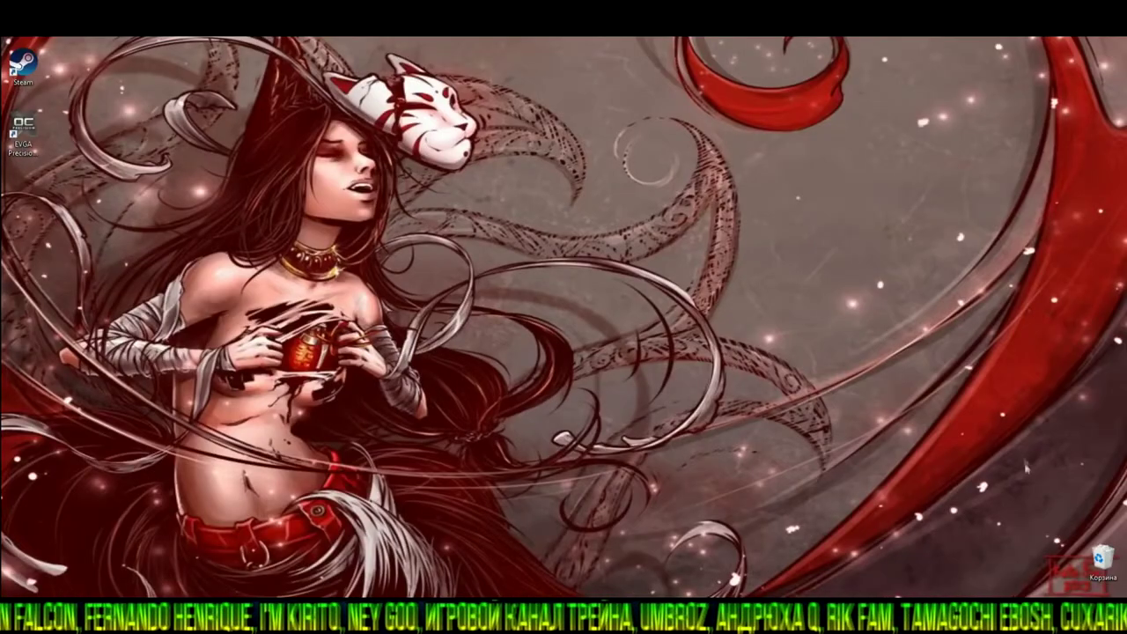
- Run CCleaner from the Recycle Bin, open its main window and reposition it on the desktop
right_click(1102, 558)
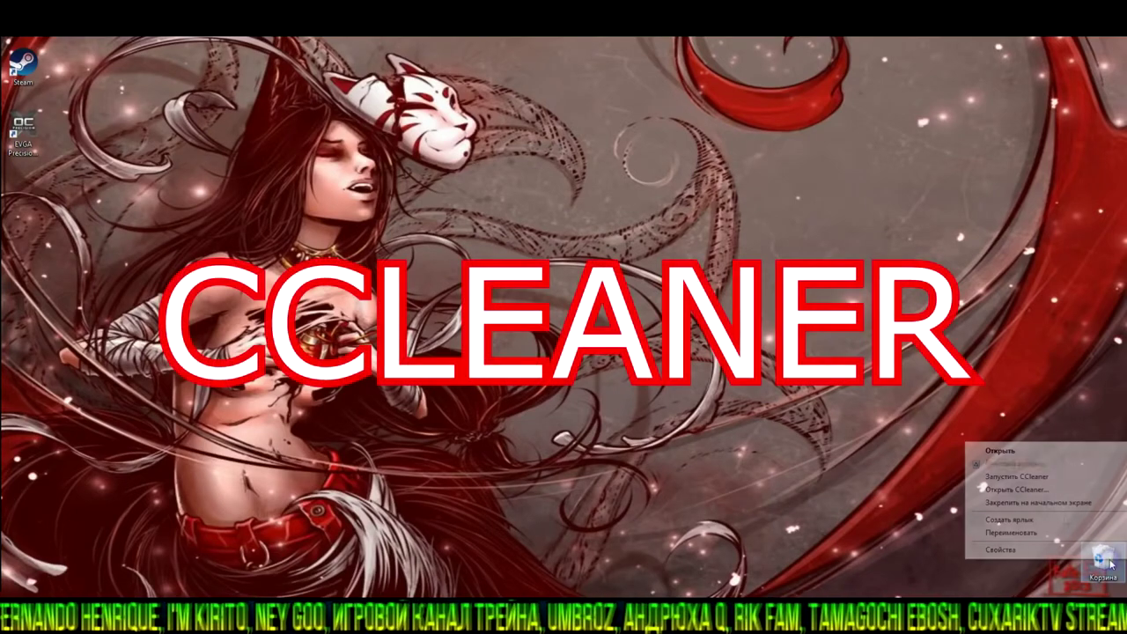
left_click(1021, 476)
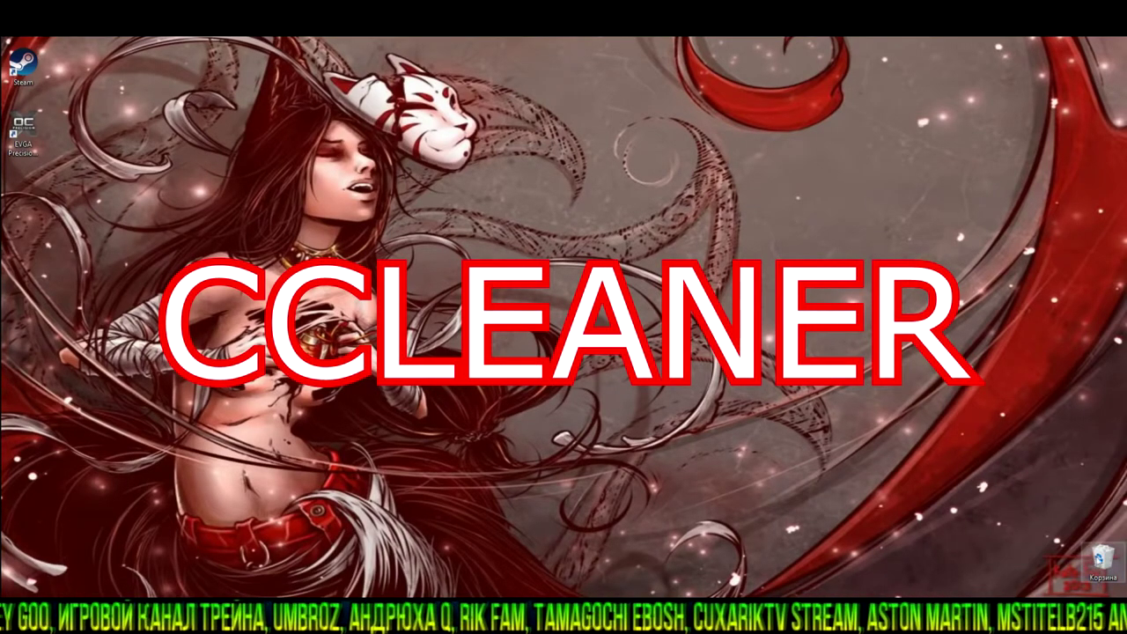
right_click(1102, 559)
left_click(1033, 488)
left_click(496, 53)
left_click_drag(497, 53, 481, 78)
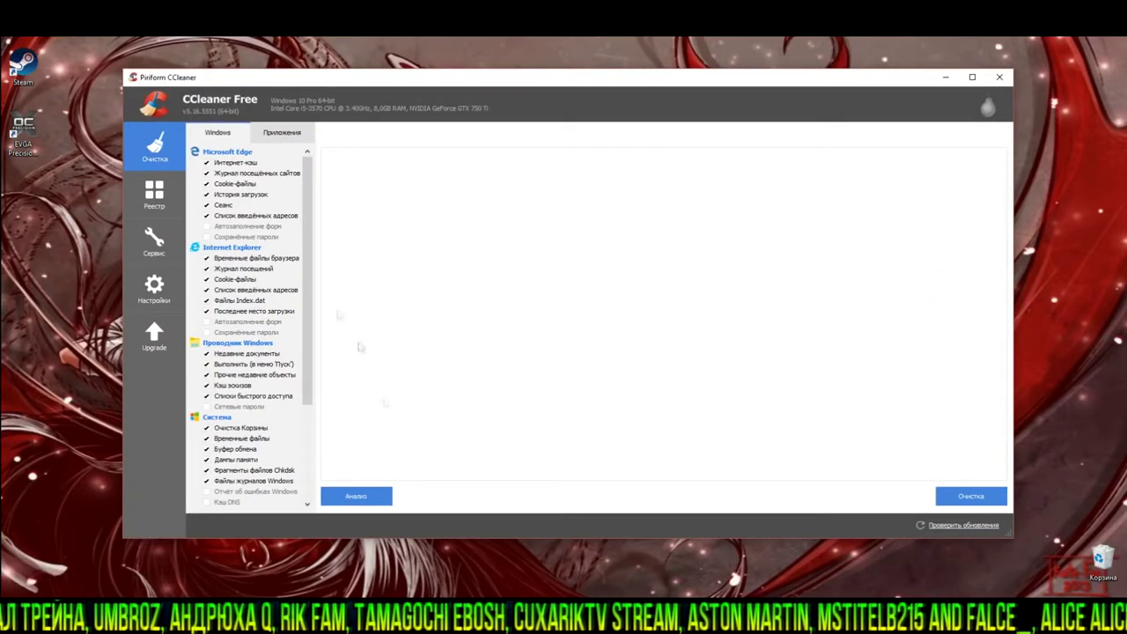
- Run the cleanup with the default items, allowing Microsoft Edge and Internet Explorer to be closed but not Google Chrome
left_click(941, 499)
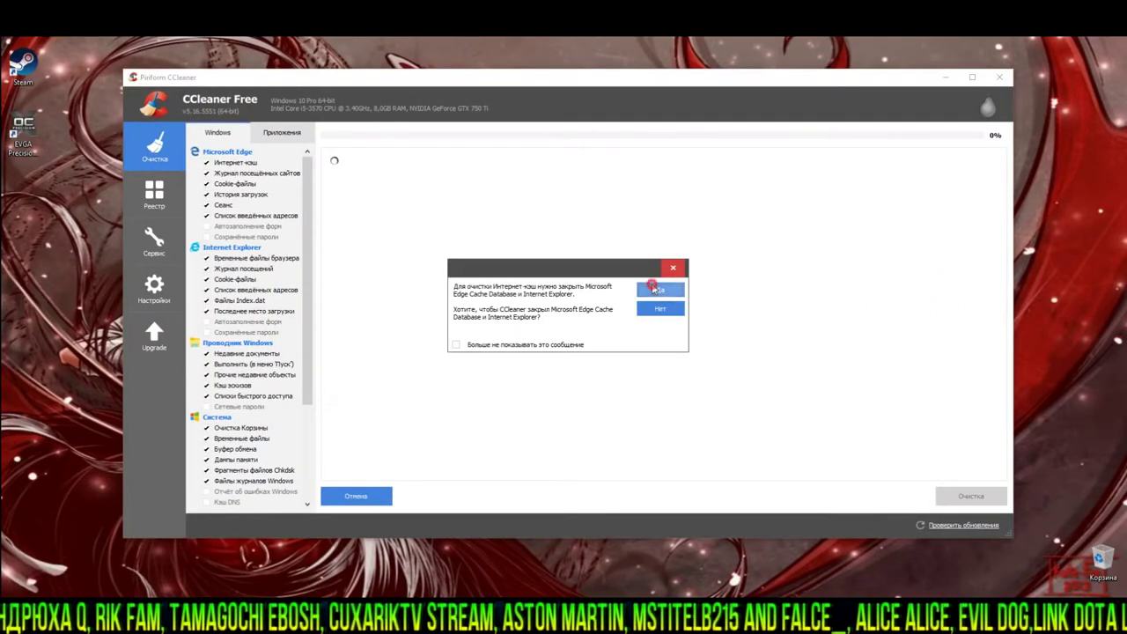
left_click(656, 289)
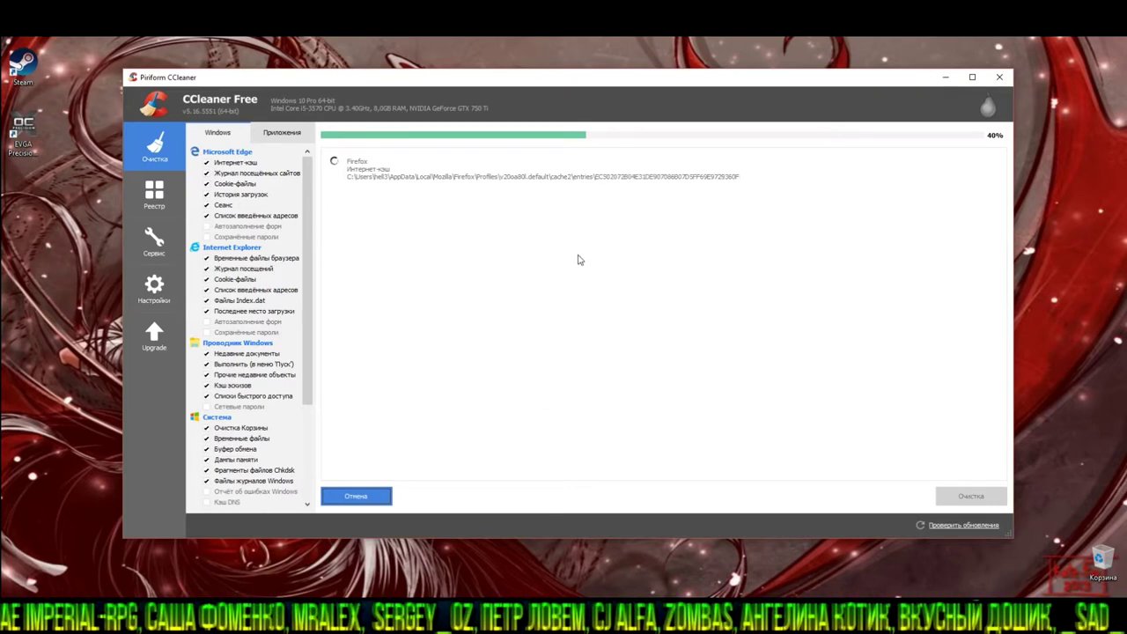
left_click(660, 309)
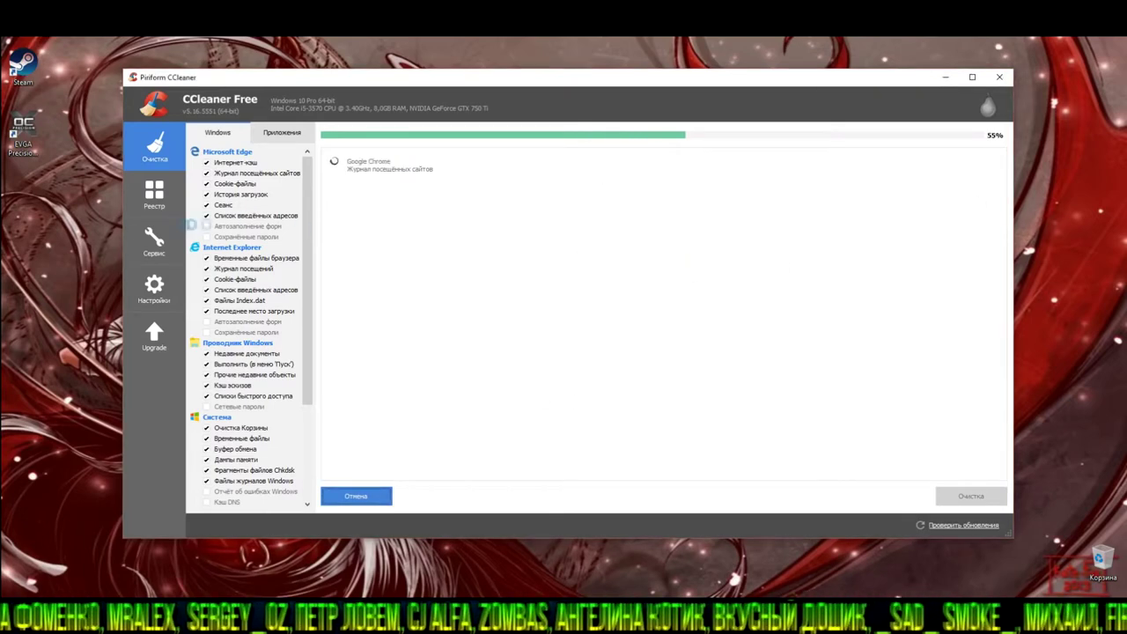
- Repeat the cleanup, confirming permanent file deletion and keeping Google Chrome open
left_click(969, 496)
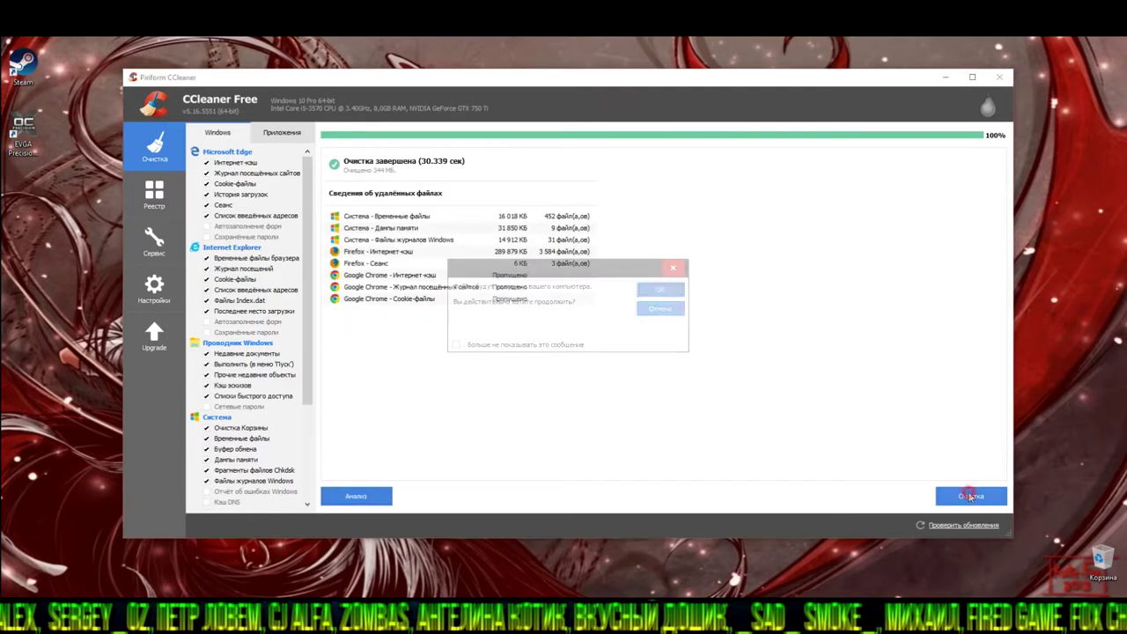
left_click(653, 287)
left_click(660, 309)
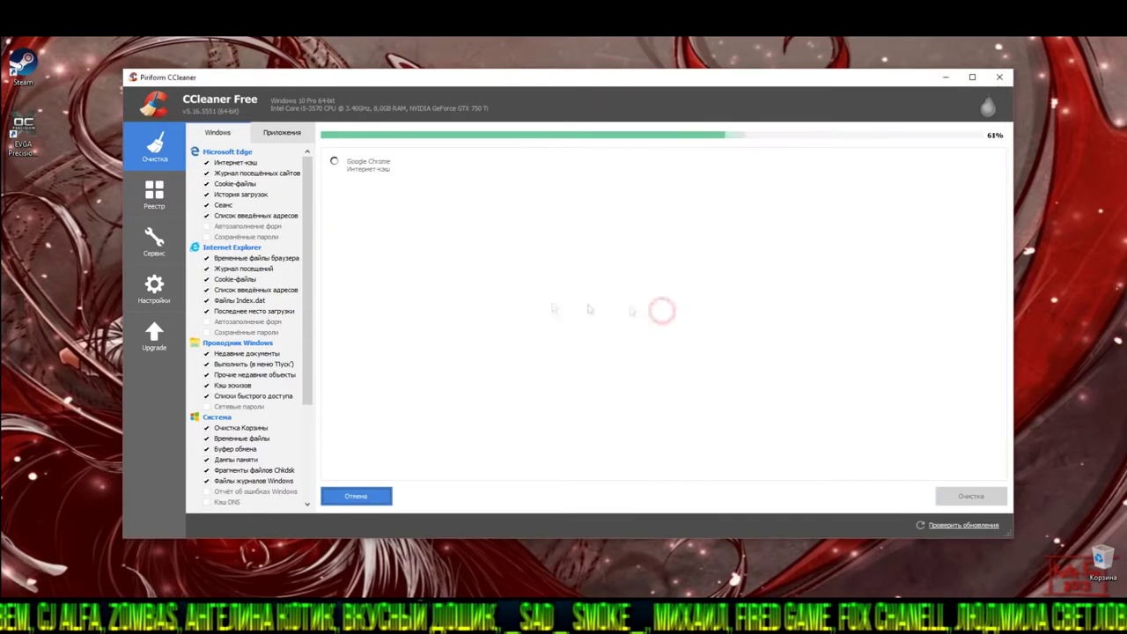
- Scan the registry for problems and fix all the marked issues without saving a backup
left_click(154, 194)
left_click(355, 495)
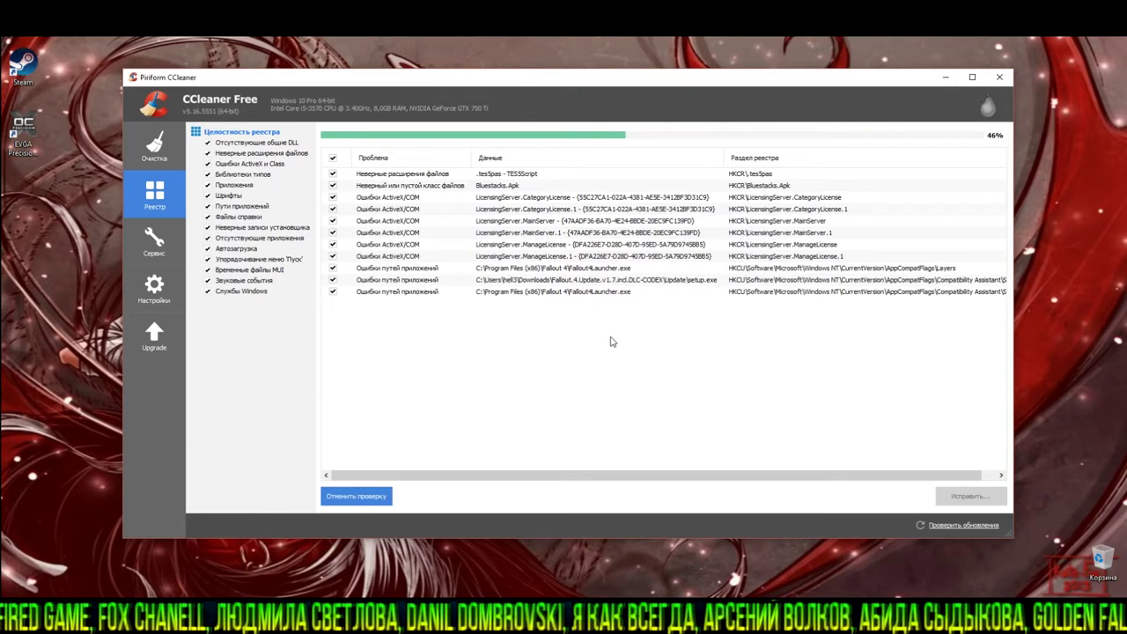
left_click(970, 495)
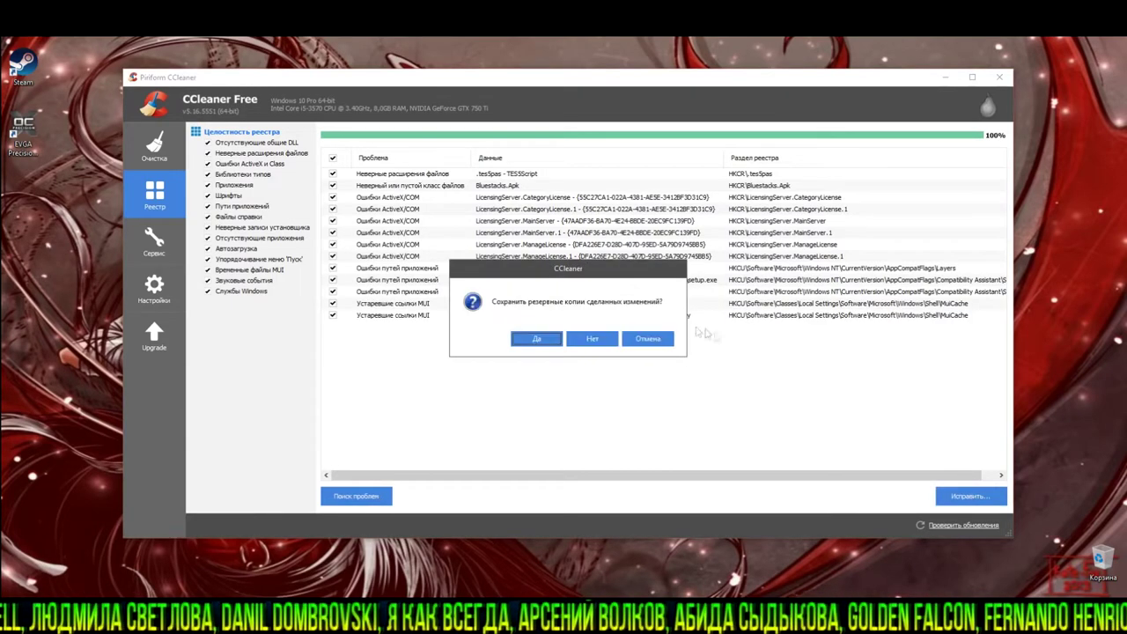
left_click(607, 346)
left_click(583, 367)
left_click(671, 367)
- Look through the full list of installed programs and the Windows startup entries
left_click(154, 245)
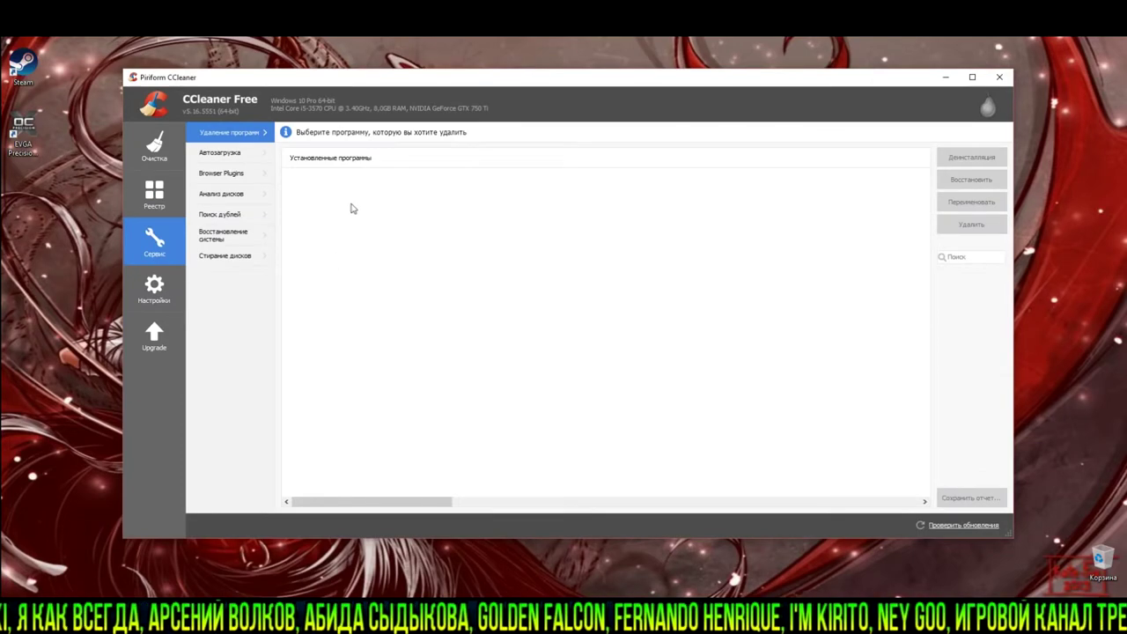
scroll(464, 257, "down", 8)
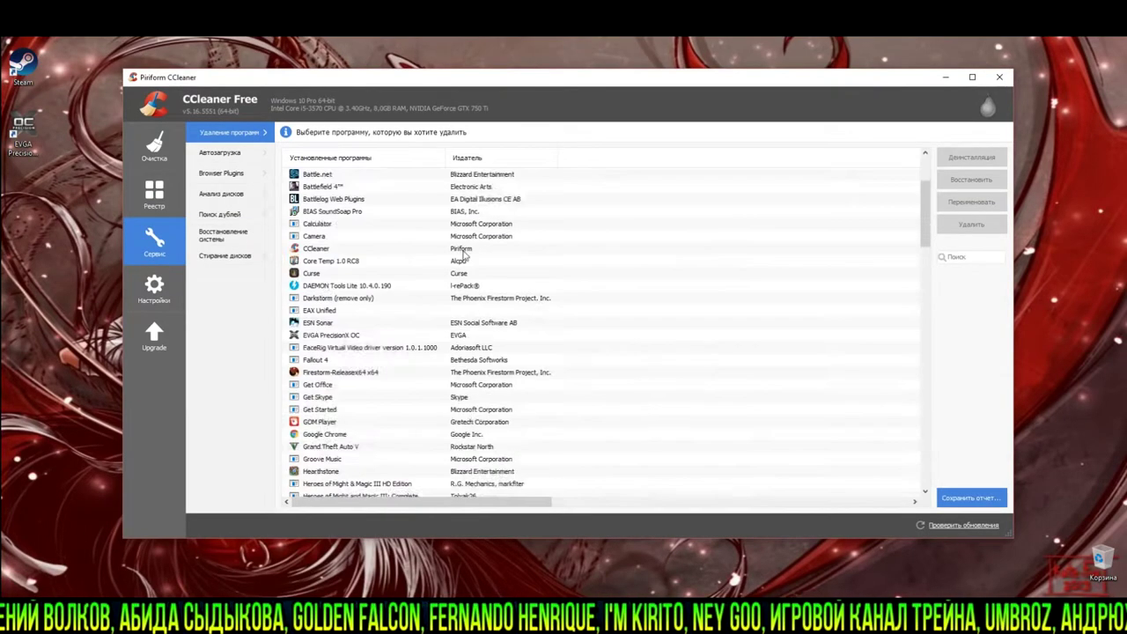
scroll(464, 257, "down", 15)
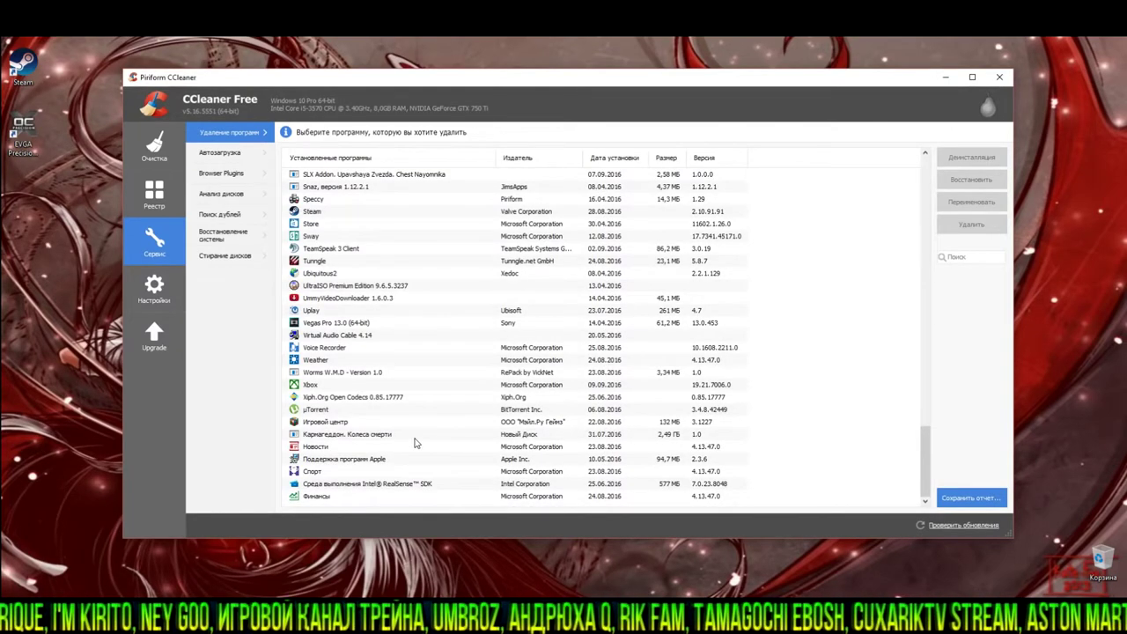
scroll(417, 443, "up", 15)
scroll(299, 324, "up", 10)
left_click(225, 153)
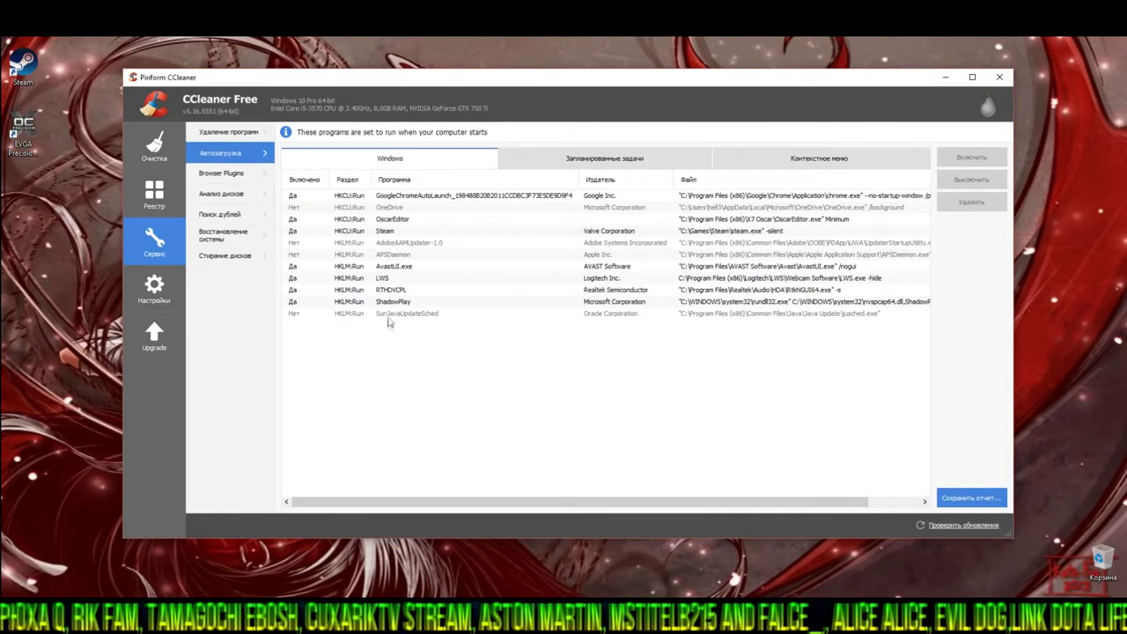
- Delete both «Skype Click to Call settings» extensions from the Internet Explorer browser plugins
left_click(228, 175)
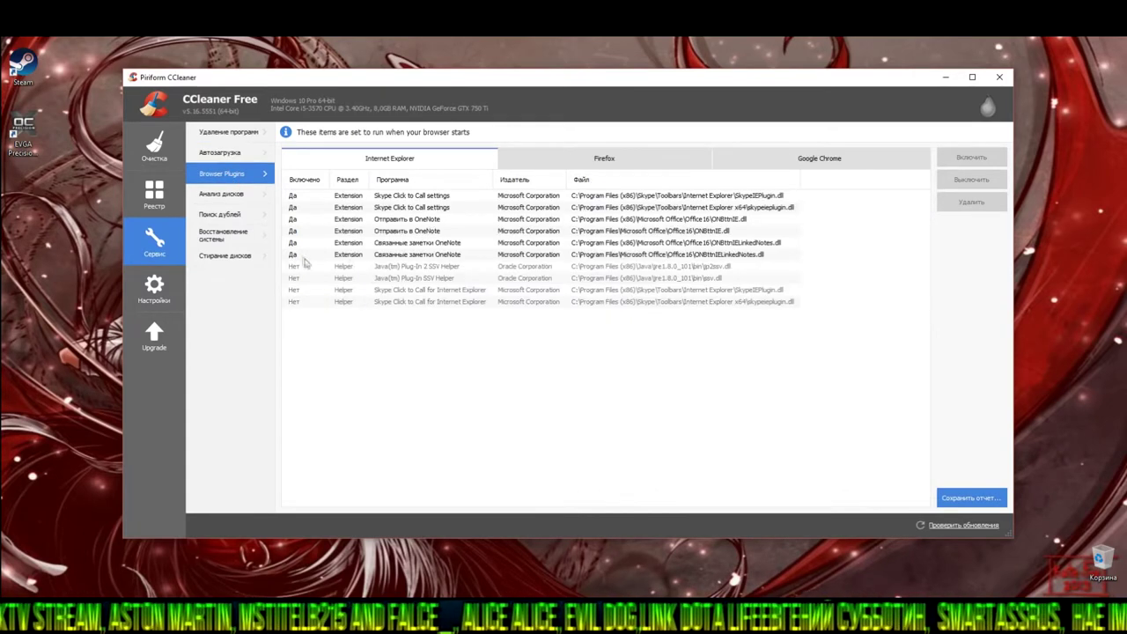
left_click(382, 197)
left_click(964, 204)
left_click(570, 343)
left_click(599, 195)
left_click(971, 201)
left_click(568, 344)
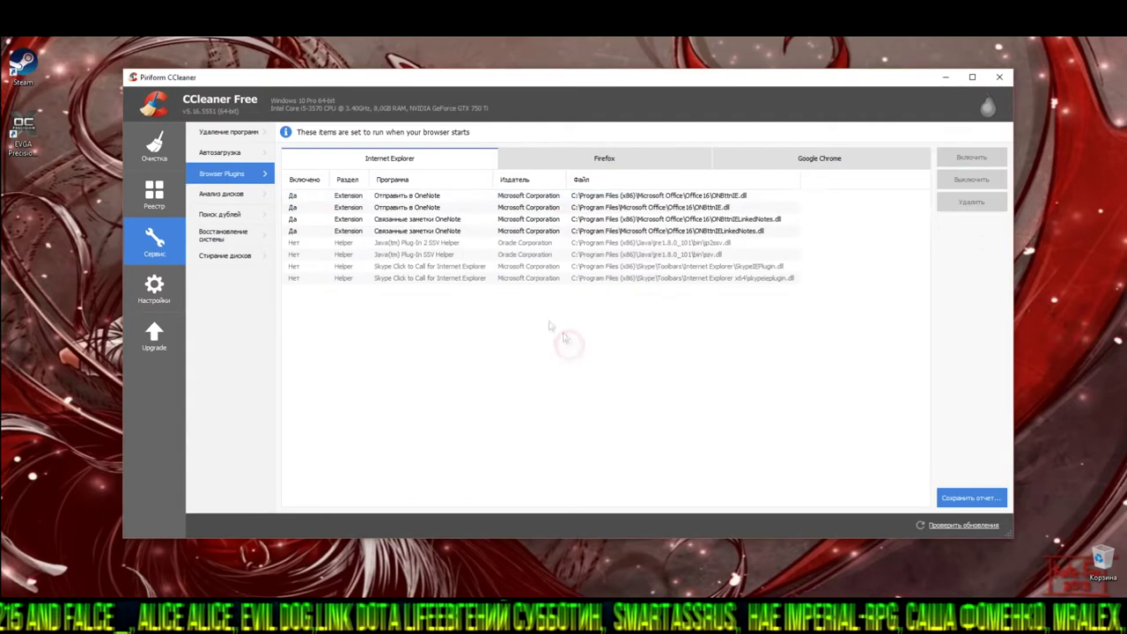
- Look through the disk analysis, duplicate search and system restore tools
left_click(247, 194)
left_click(245, 215)
left_click(246, 235)
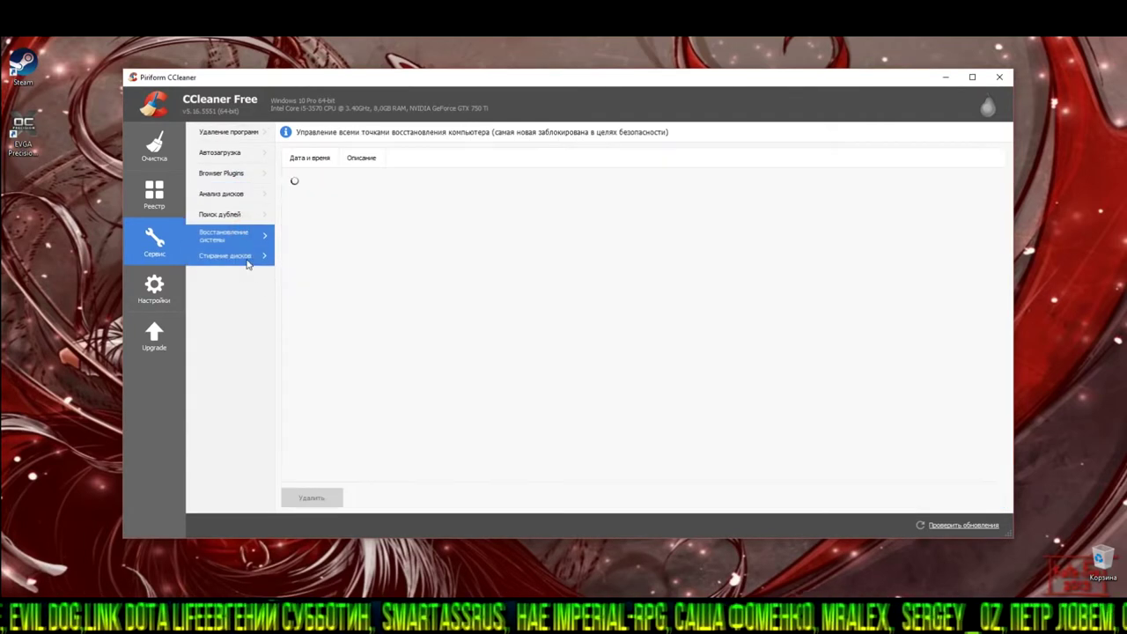
- Review the general, inclusion, exclusion and monitoring settings of CCleaner, and return to the «Очистка» page
left_click(154, 286)
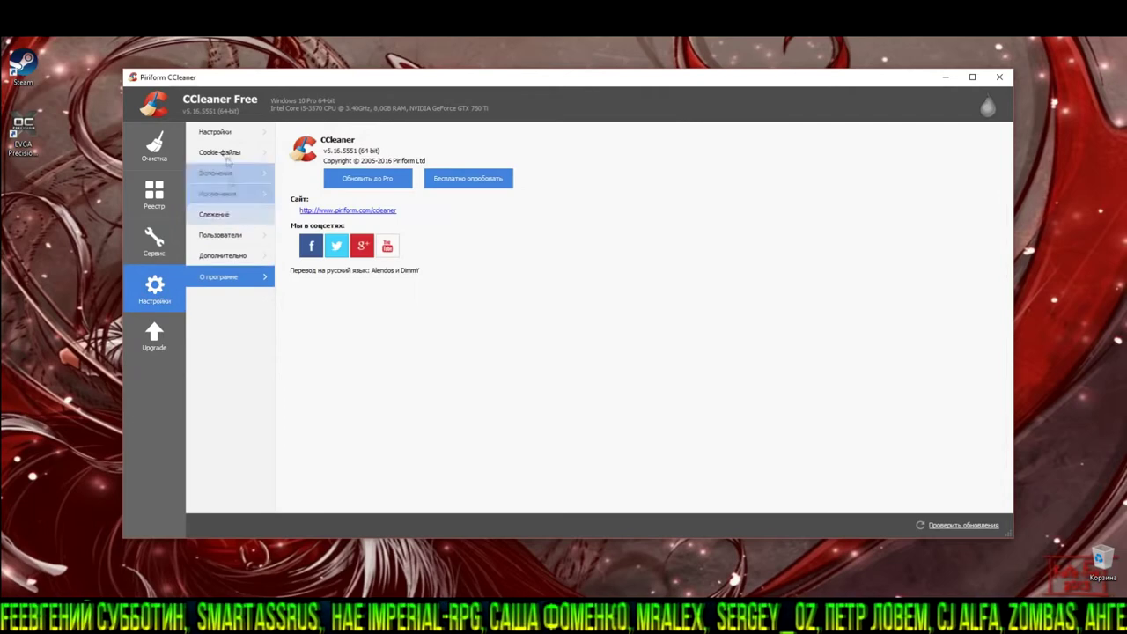
left_click(219, 132)
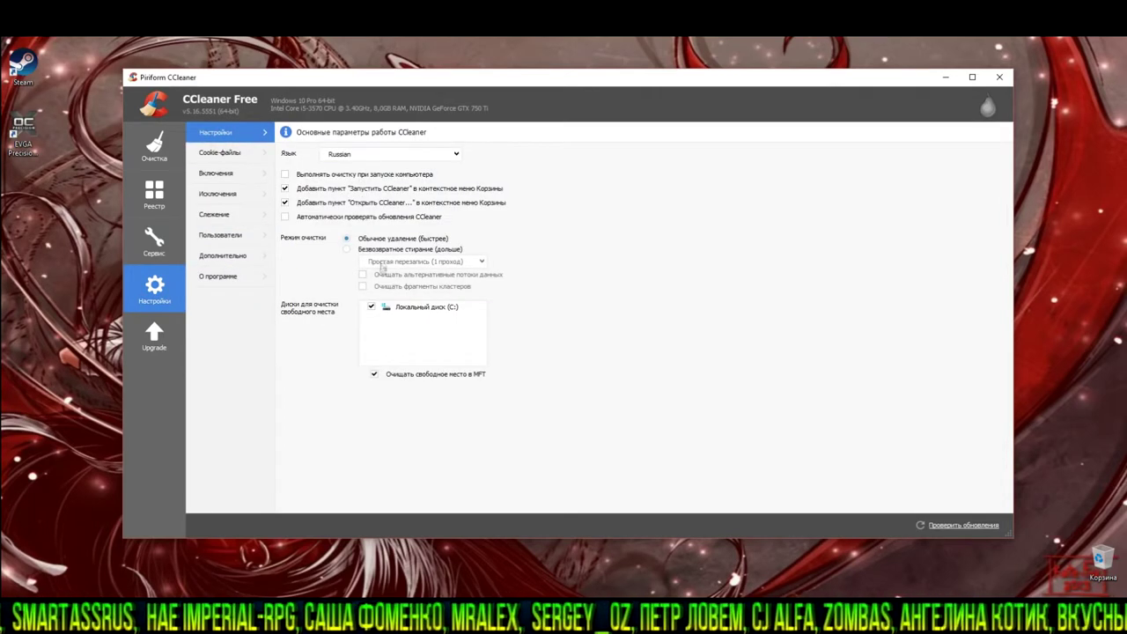
left_click(216, 172)
left_click(218, 193)
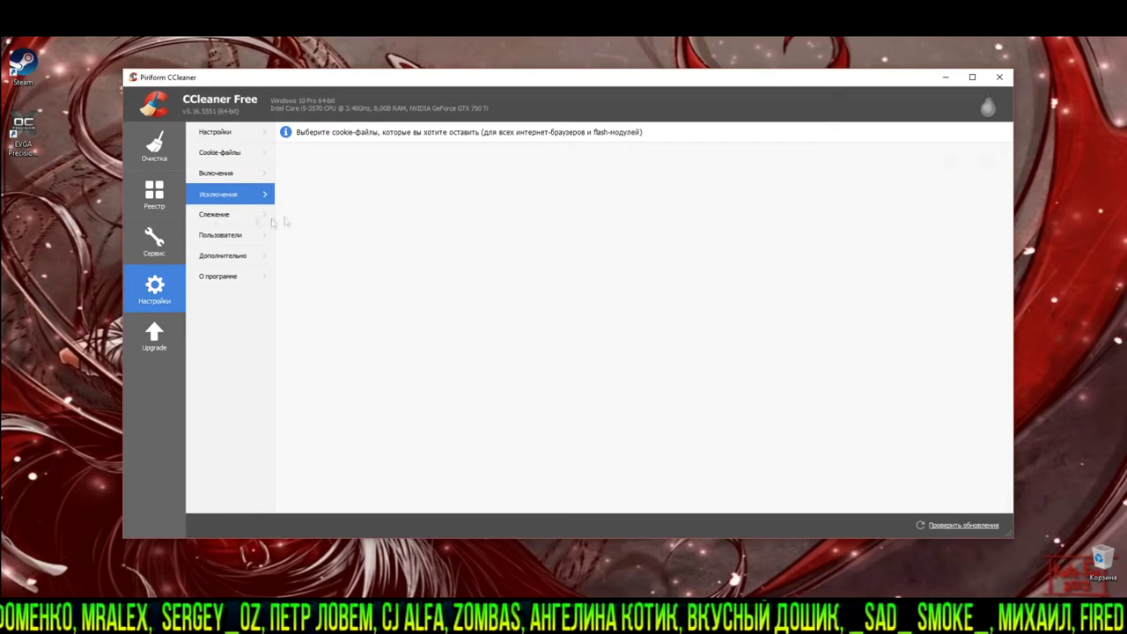
left_click(236, 215)
left_click(145, 146)
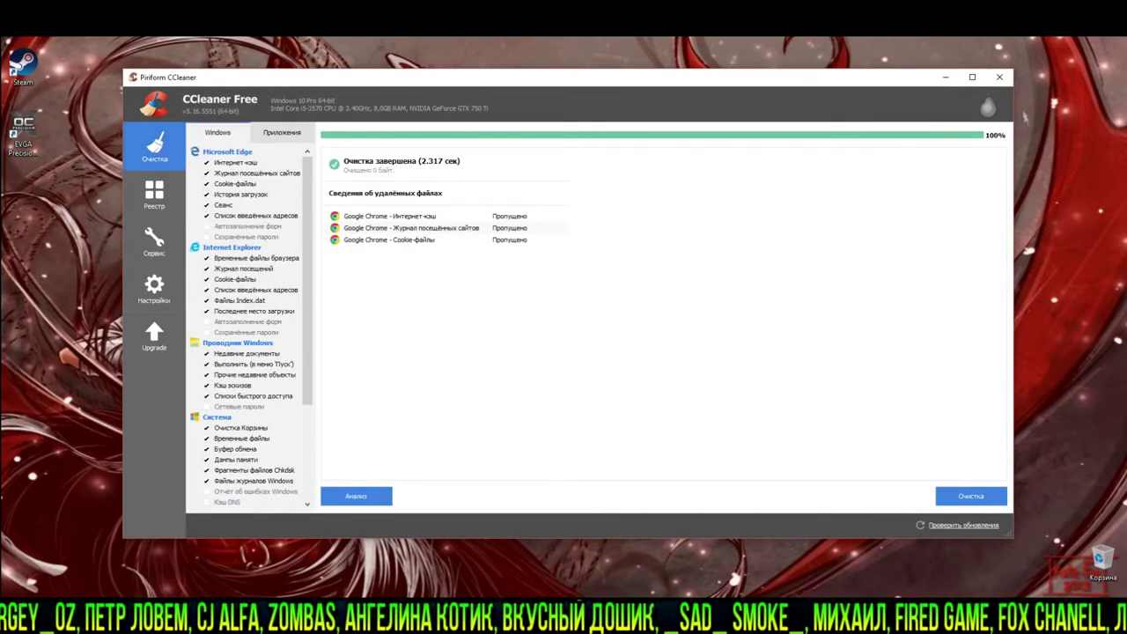